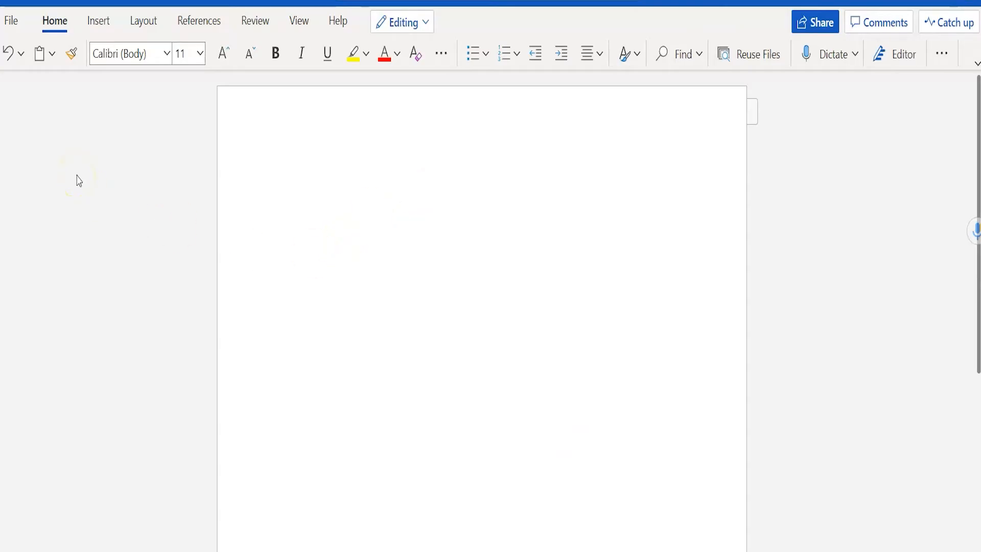
- Confirm the page margins are Normal (1") and place the cursor on the first line
left_click(98, 30)
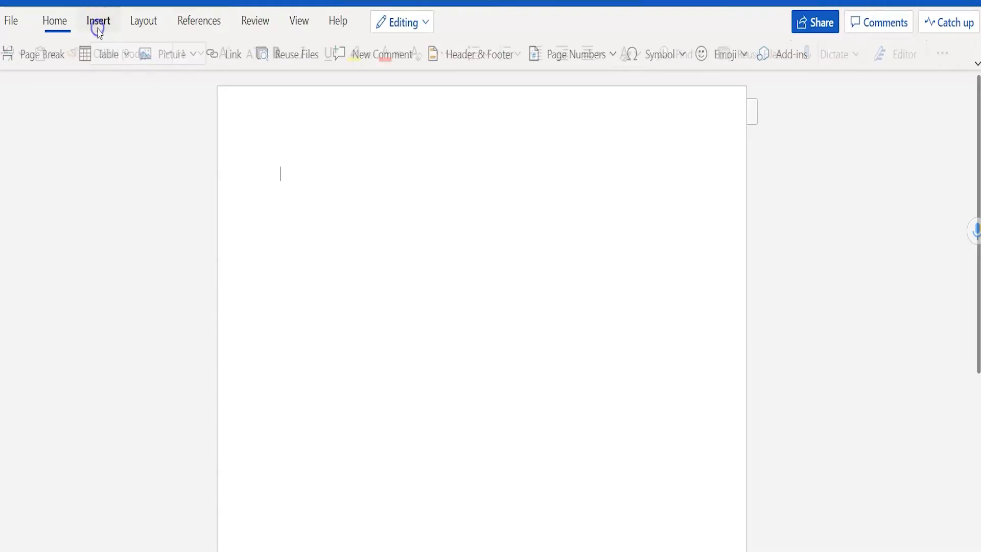
left_click(144, 26)
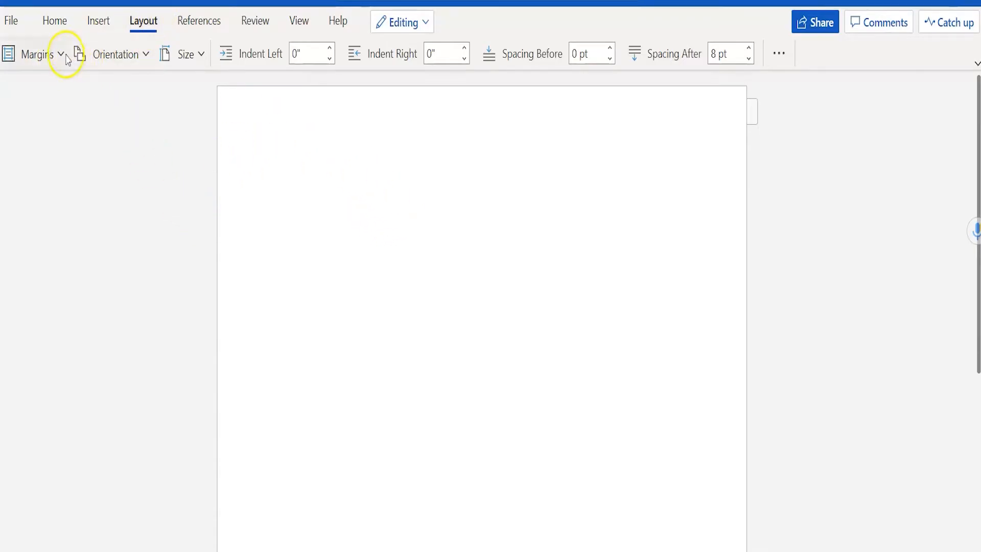
left_click(37, 54)
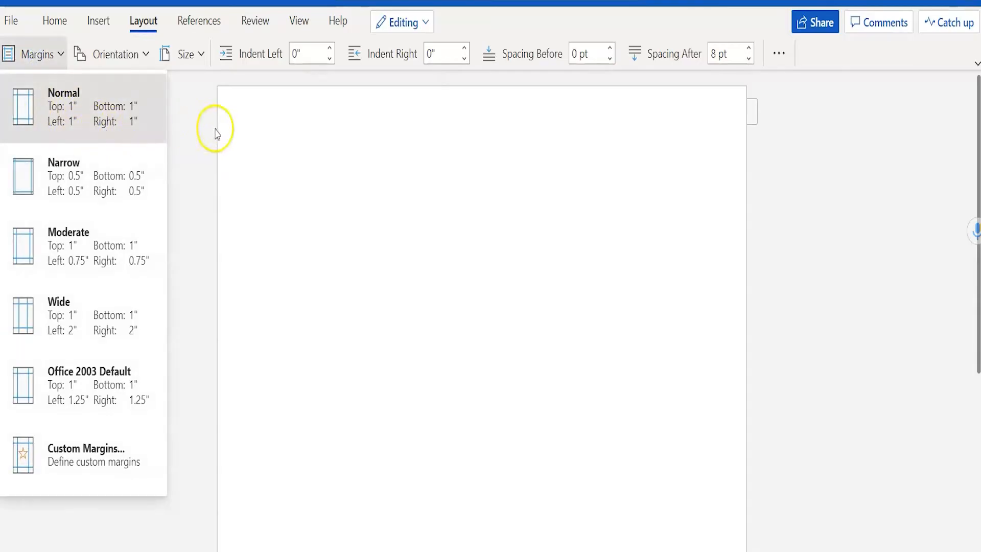
left_click(194, 152)
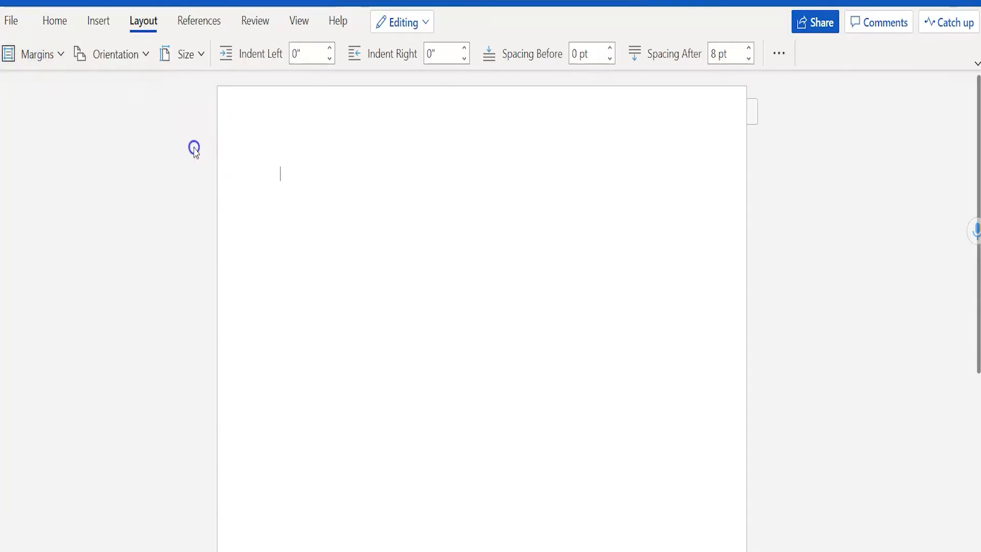
left_click(290, 176)
- Add the instructor's name, 'ENGL 101: 03' and 'September 23, 2021' as separate heading lines
key("Return")
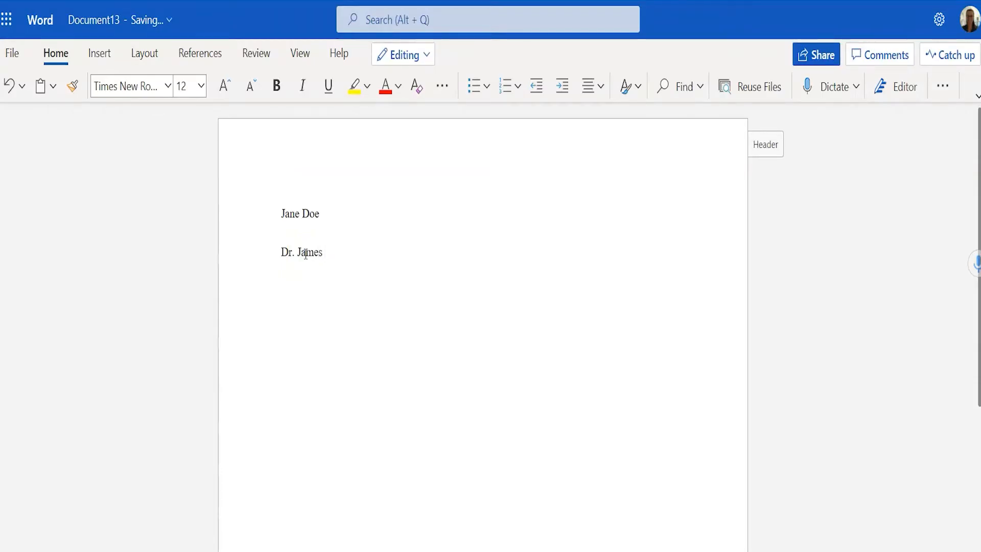
key("Return")
type("En")
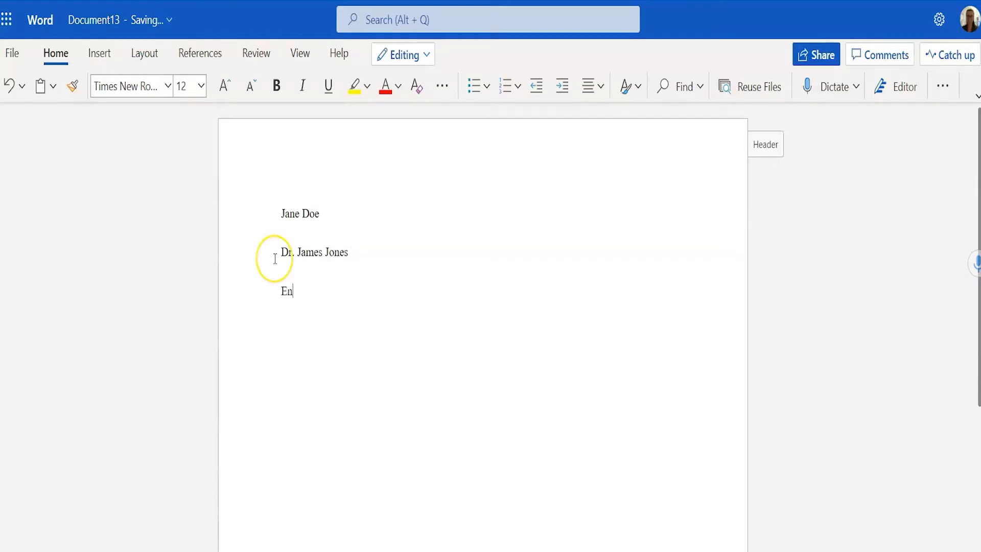
key("BackSpace")
type("NGL 101")
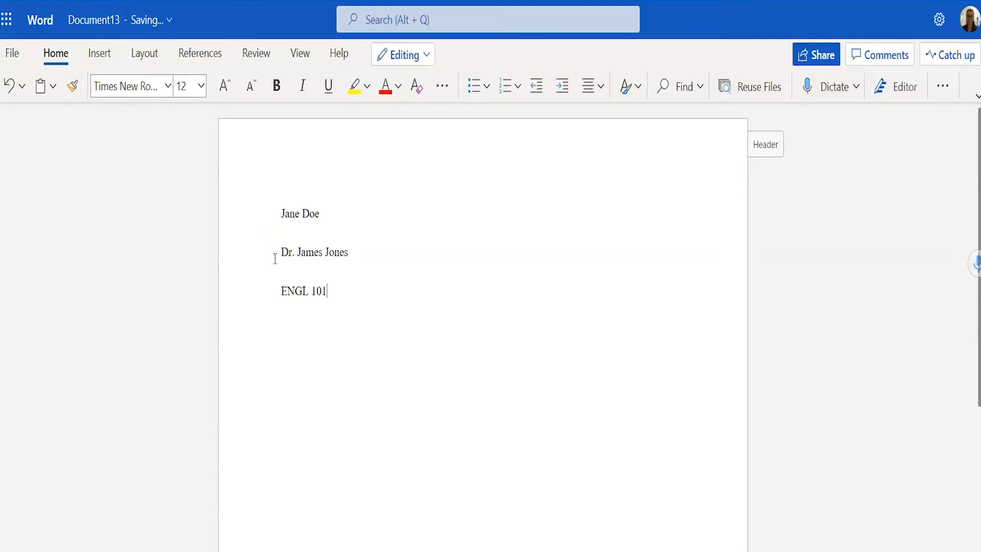
type(": 03 ")
type("September 23, 2021")
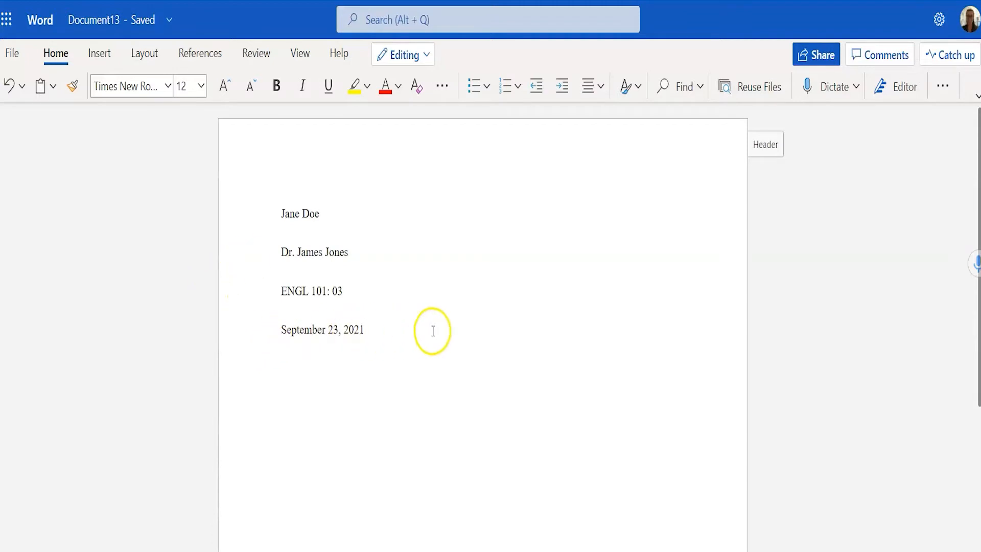
- Set line spacing to Double for all four heading lines through Paragraph options
left_click(379, 371)
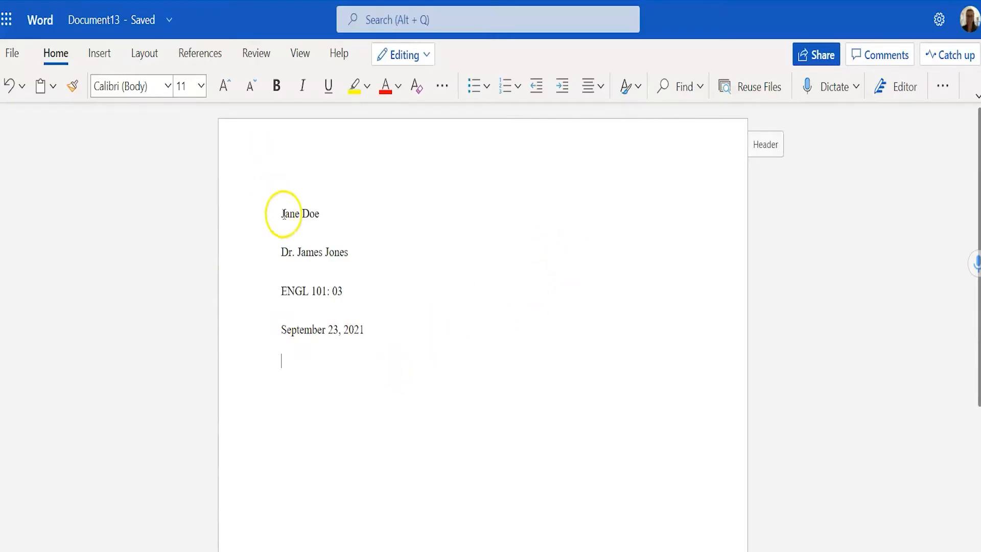
left_click_drag(281, 213, 394, 346)
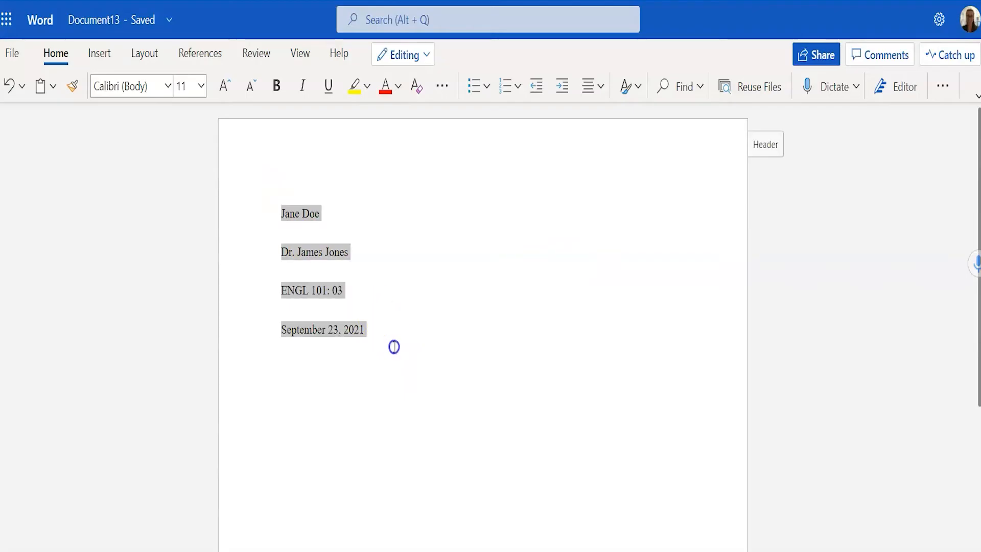
right_click(321, 333)
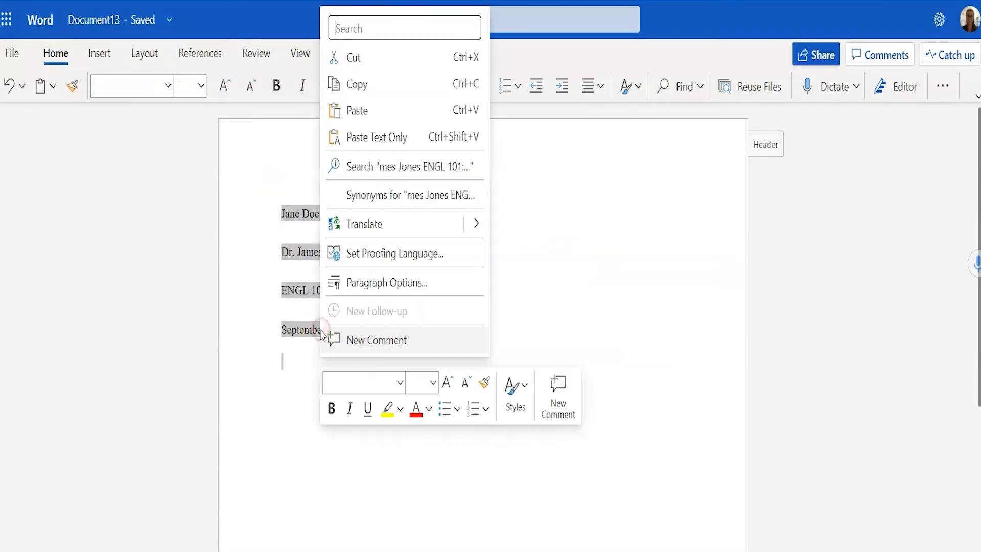
left_click(361, 290)
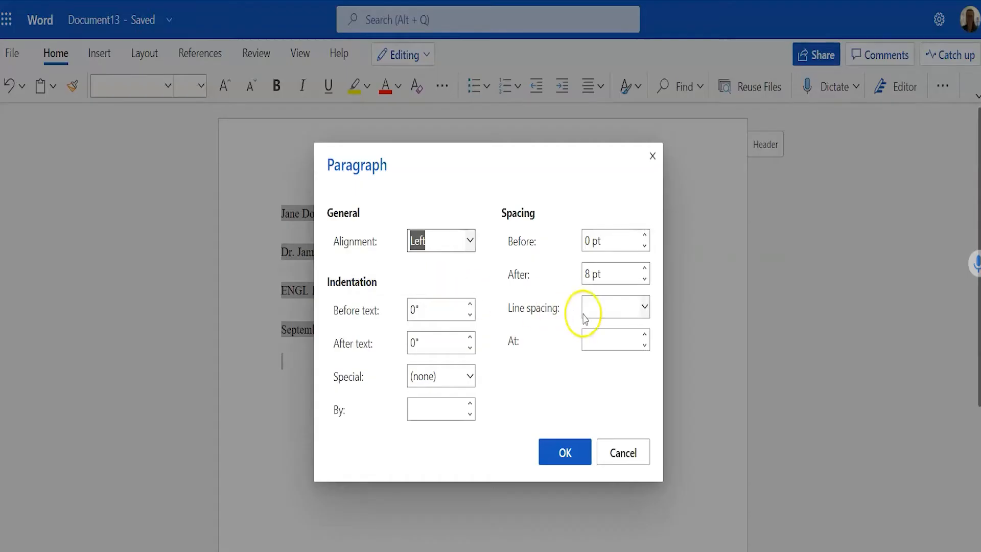
left_click(645, 307)
left_click(624, 389)
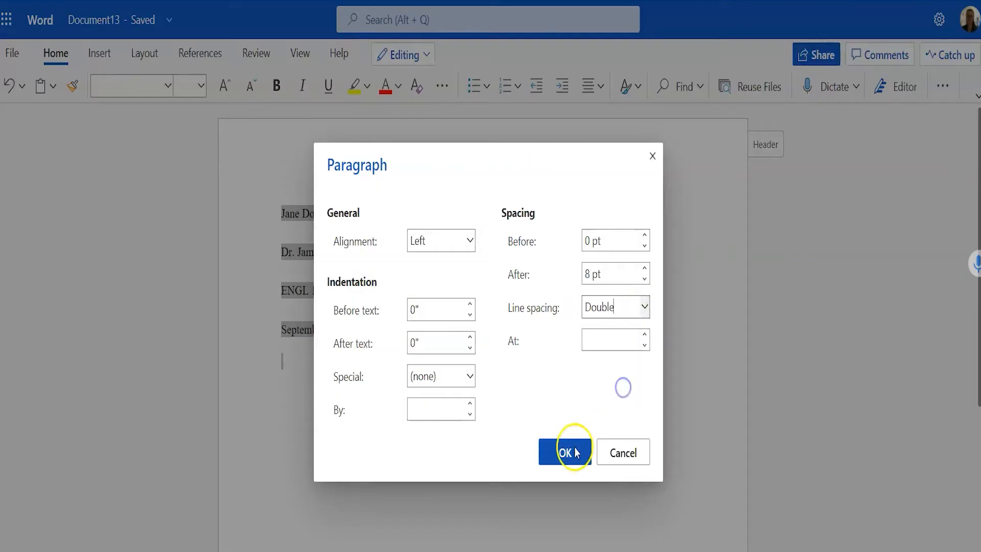
left_click(571, 453)
left_click(324, 368)
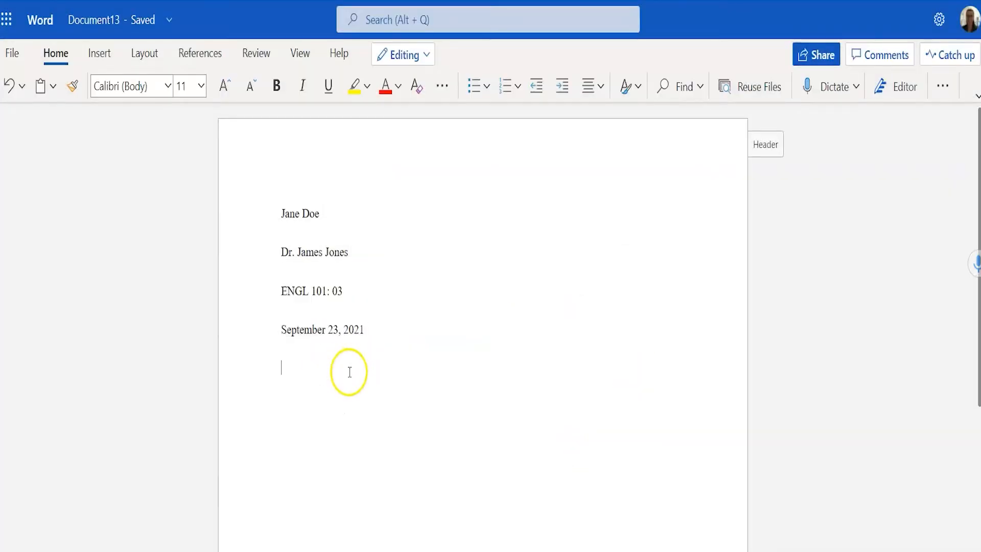
- Type 'My Awesome Title' centred, then return the line below it to left alignment
left_click(601, 87)
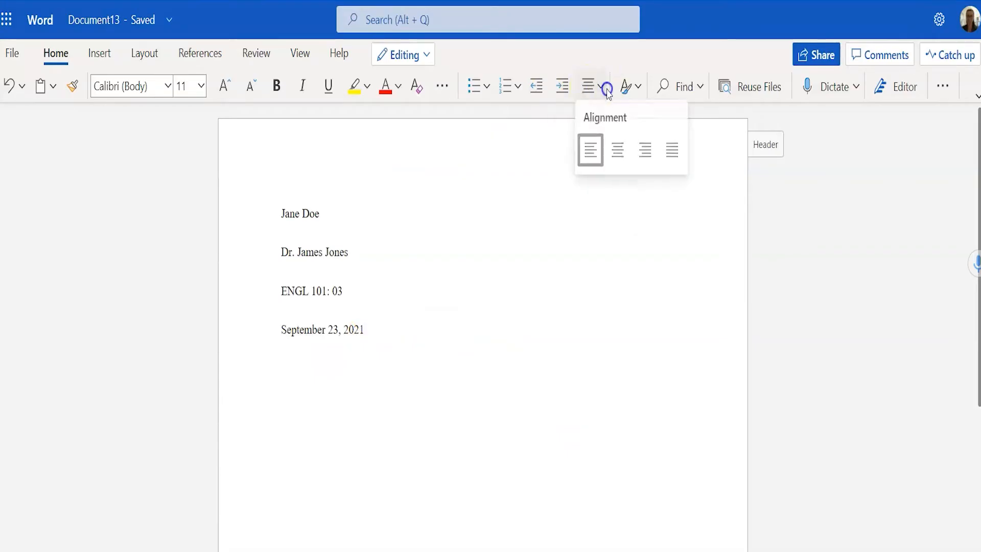
left_click(623, 153)
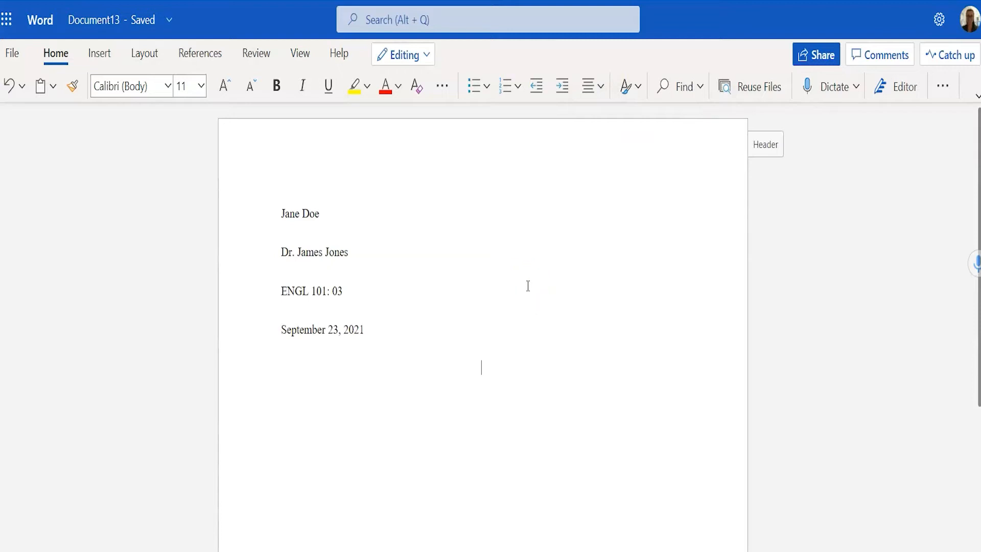
type("My Awesome Title")
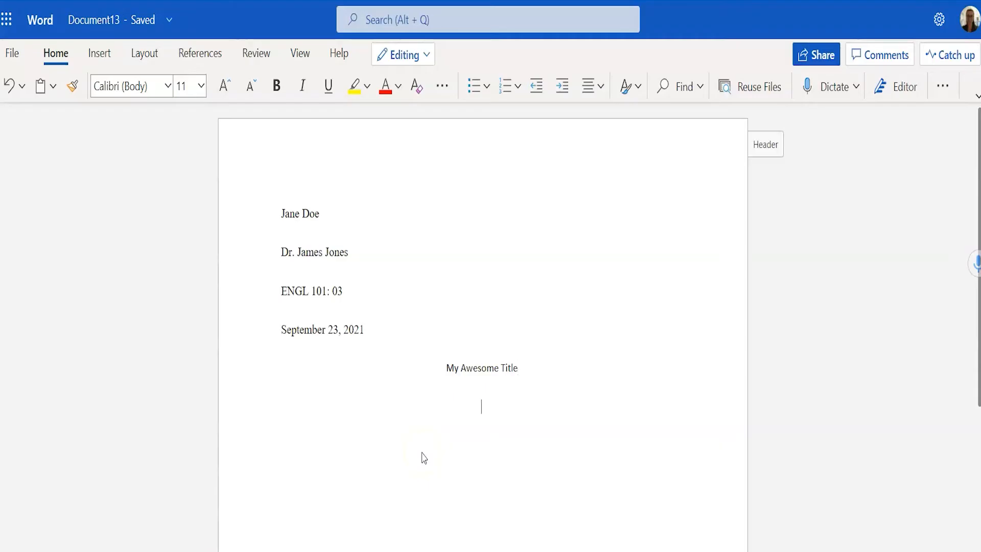
left_click(600, 92)
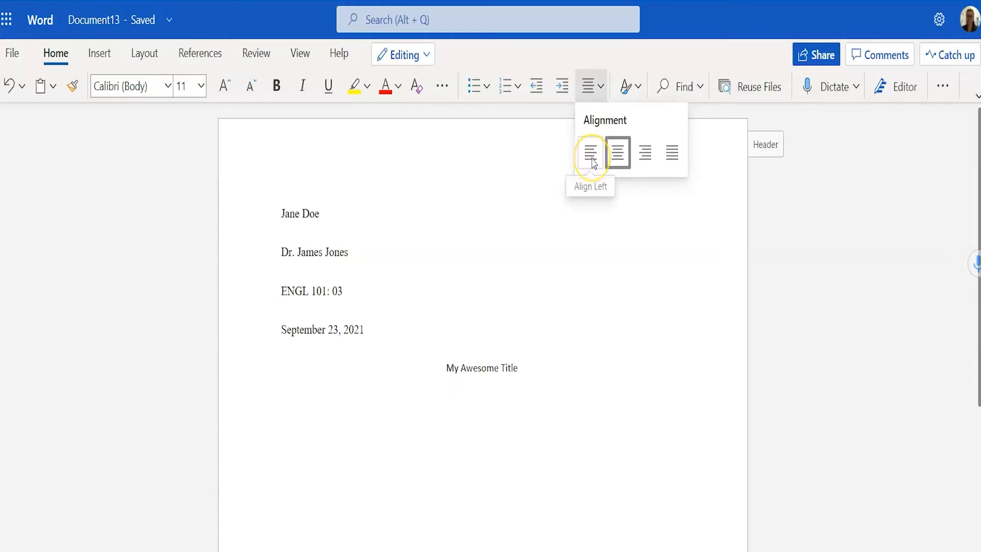
left_click(593, 163)
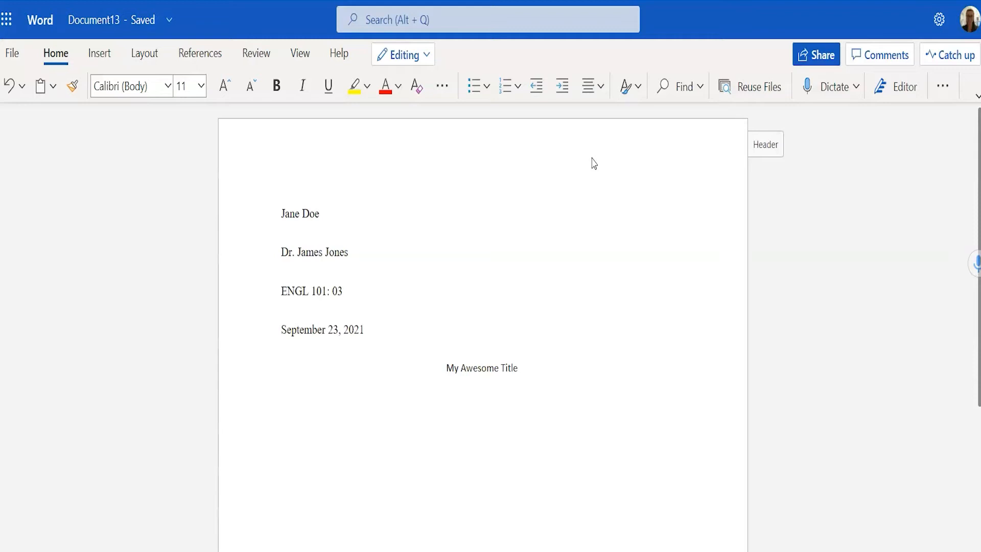
- Type the indented introduction paragraph, then the indented 'This is my next paragraph.'
type("The")
left_click(589, 205)
key("BackSpace")
type("is is the introduction to my essay. I'll start with an amazing hook that will grab the readers' attention.")
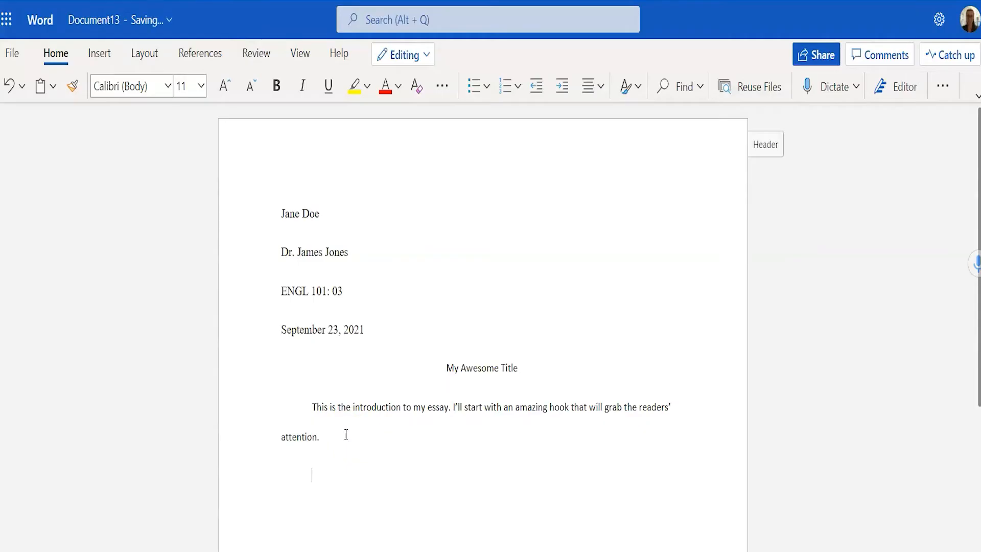
type("s is my next paragraph.")
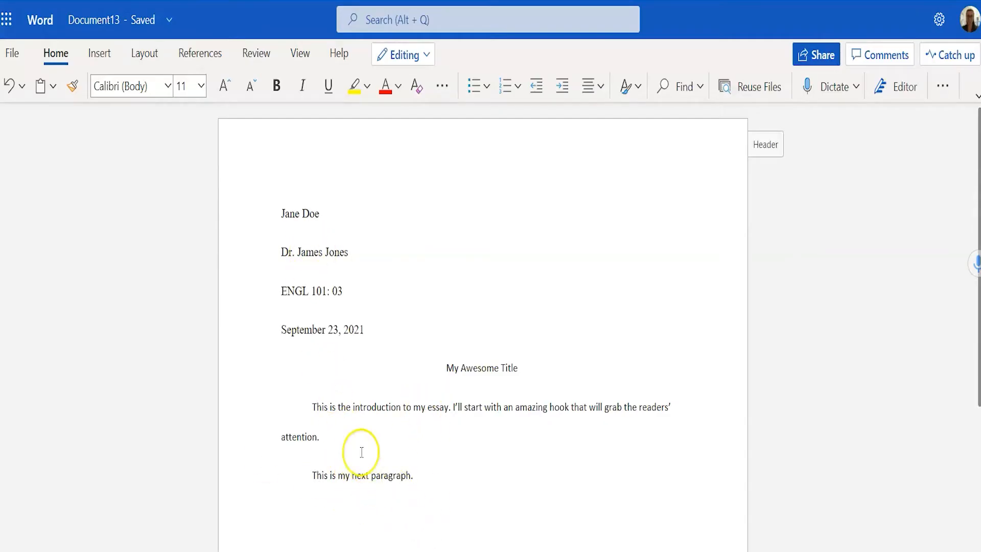
- Add a page number at the right of the page header, then close the header
left_click(761, 148)
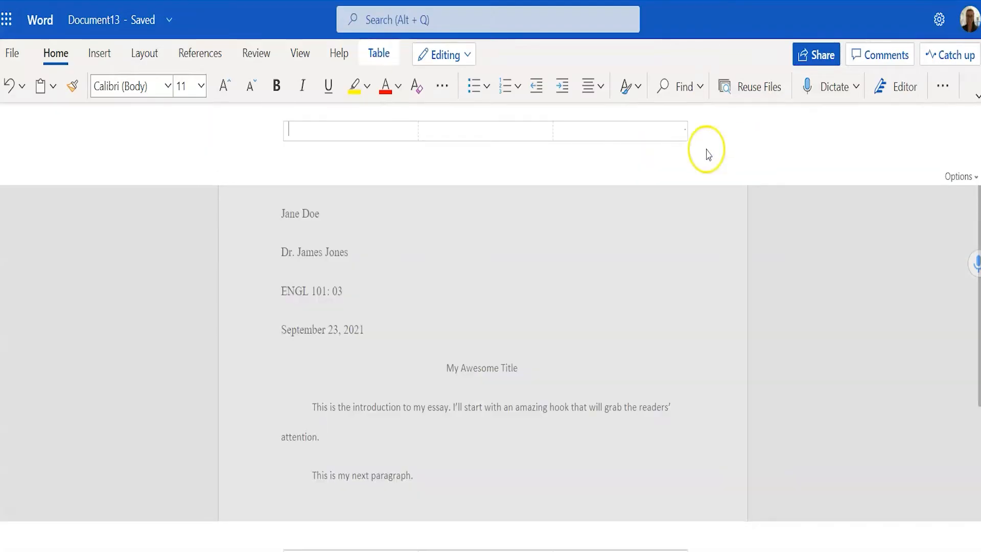
left_click(657, 131)
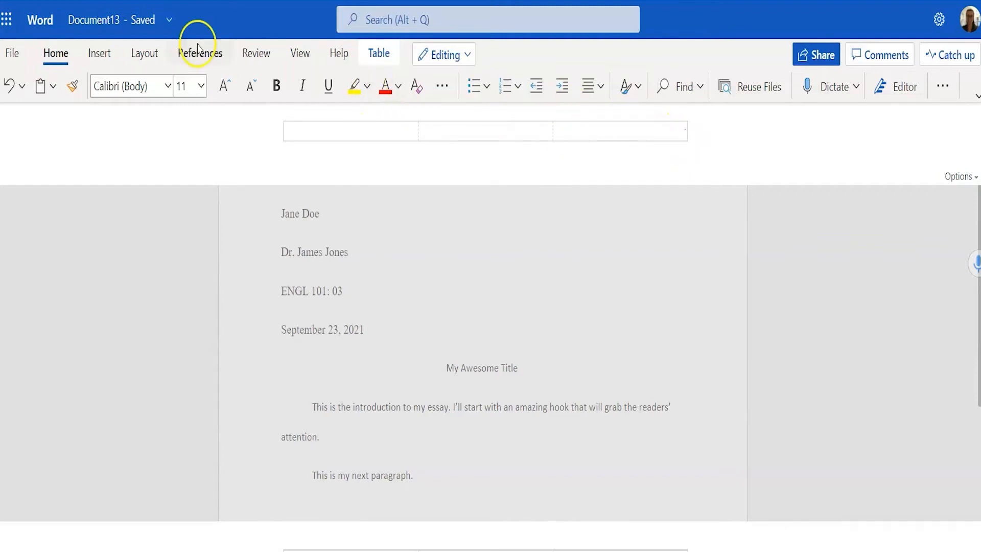
left_click(99, 53)
left_click(569, 95)
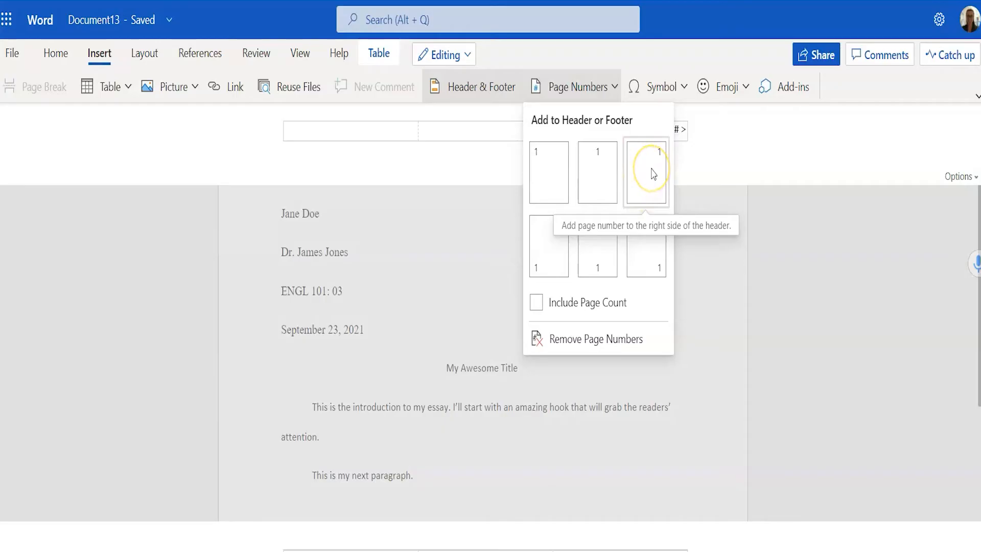
left_click(654, 175)
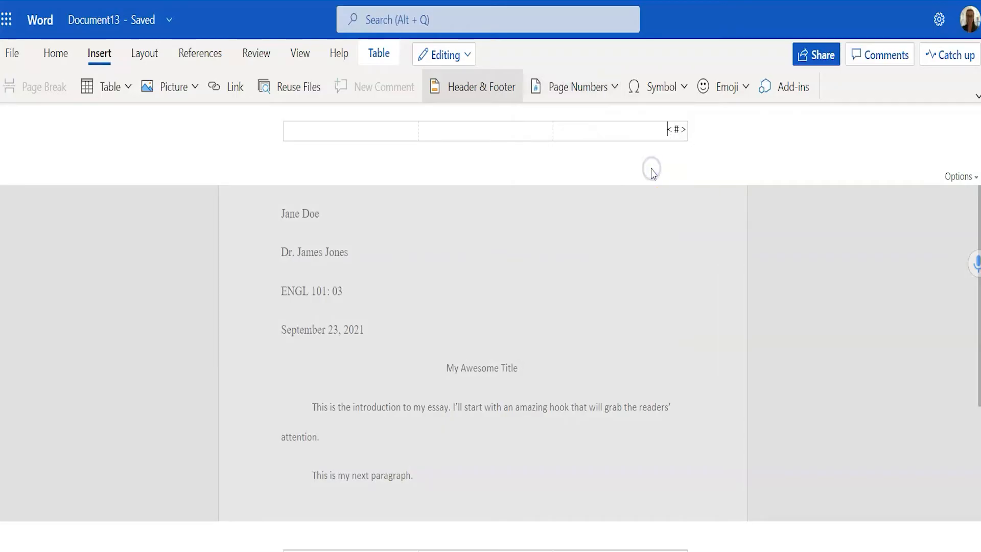
left_click(639, 127)
left_click(843, 247)
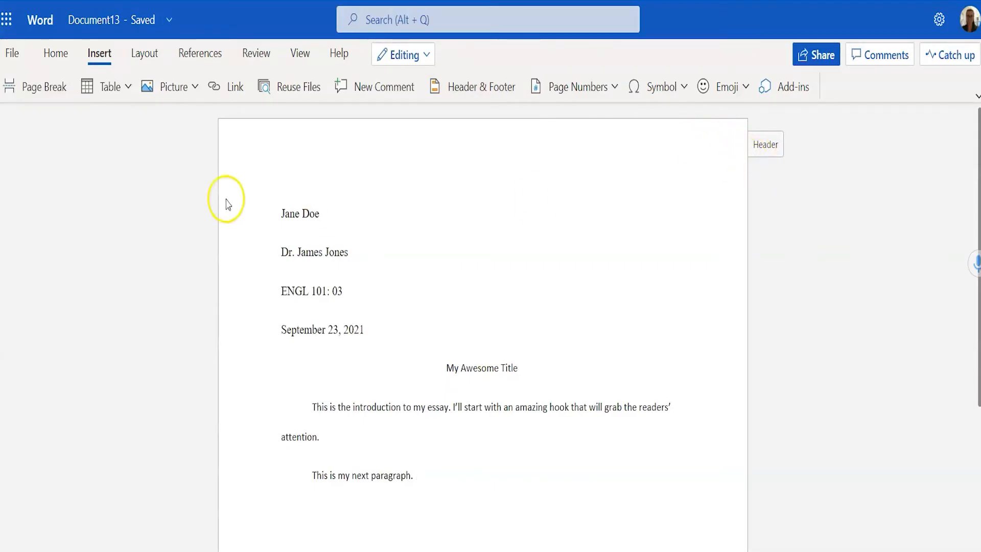
key("ctrl+s")
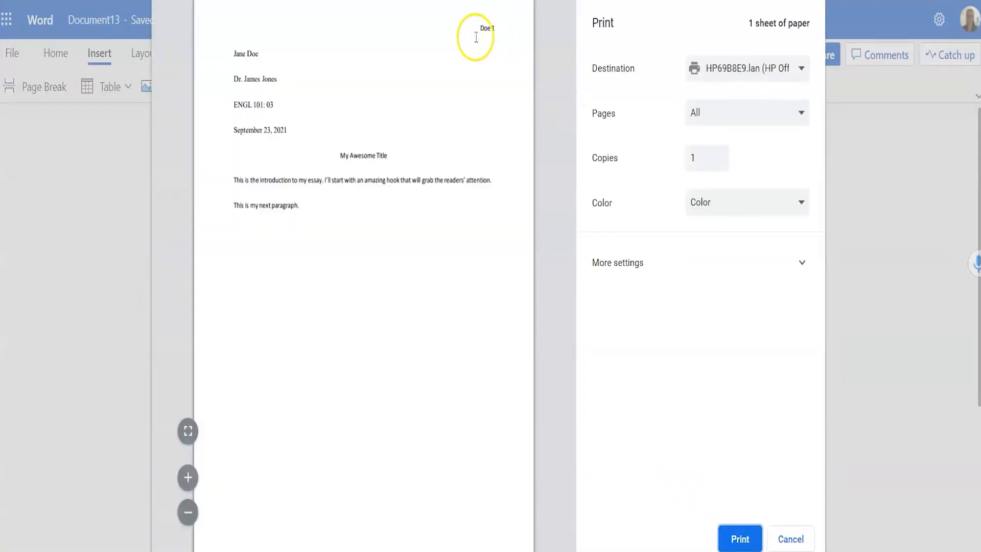
left_click(791, 539)
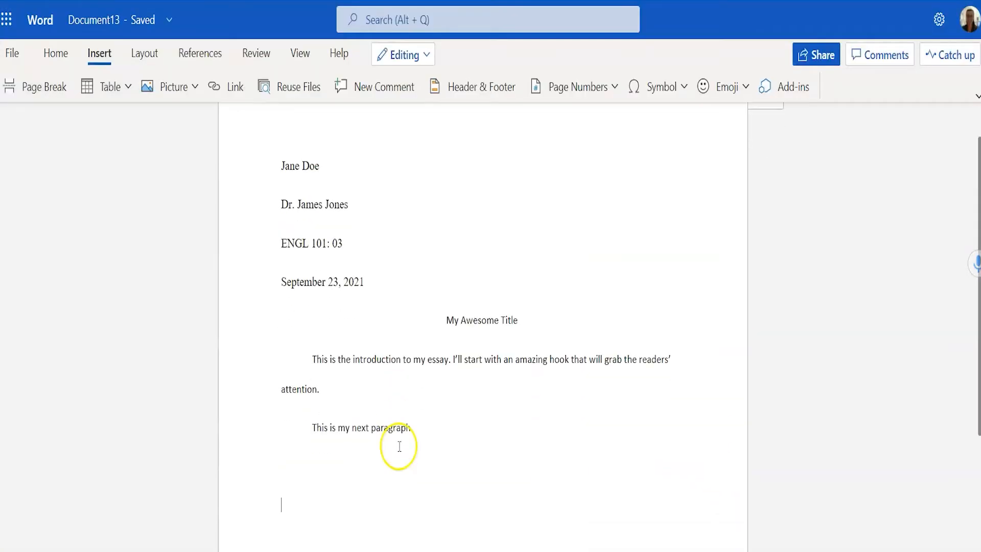
scroll(399, 446, "down", 1)
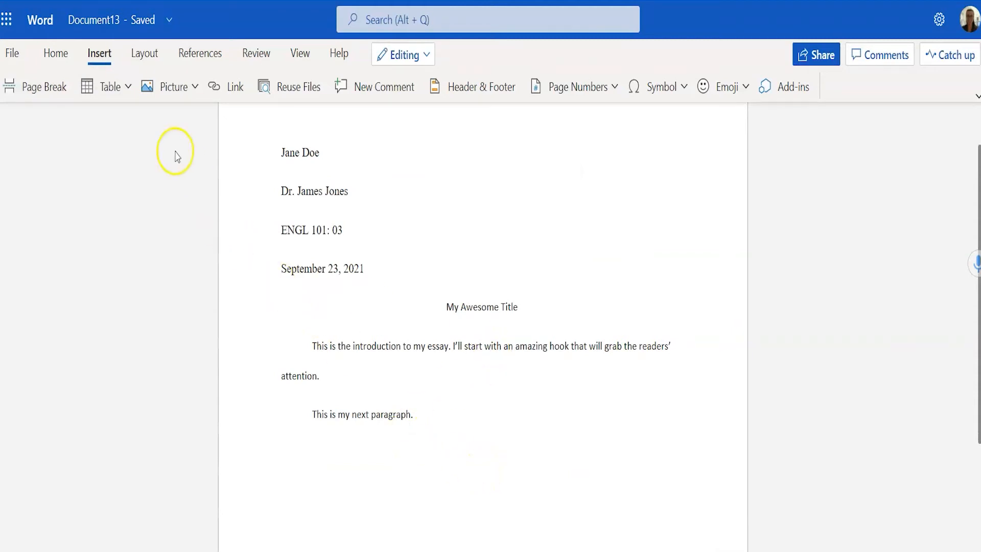
- Insert a page break after the second paragraph and begin typing 'Works Cited' on the new page
left_click(106, 57)
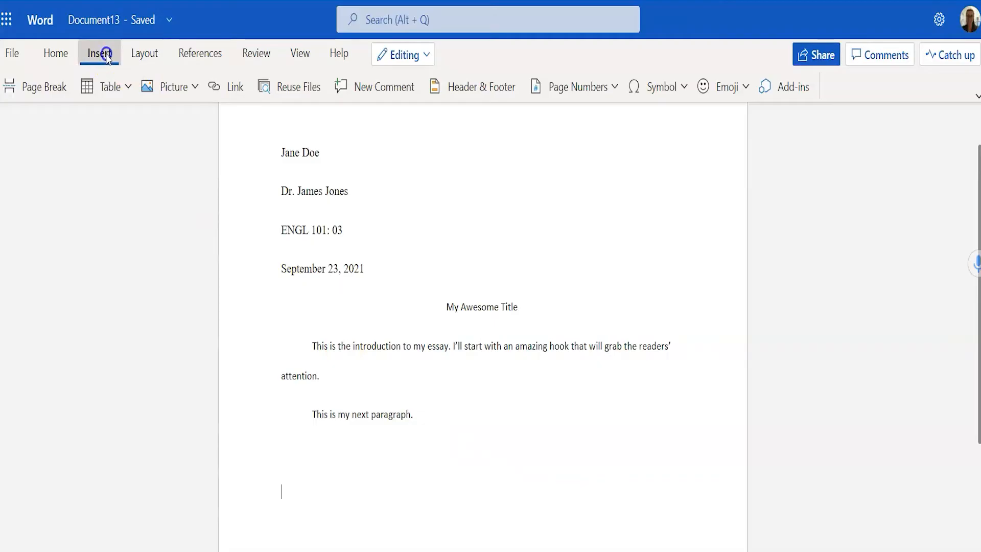
left_click(45, 96)
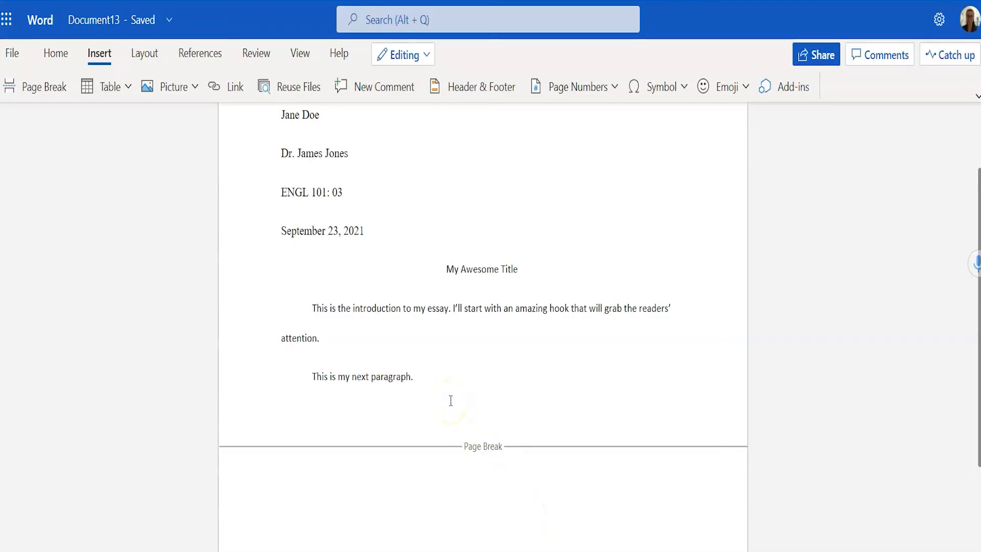
type("Works Cited")
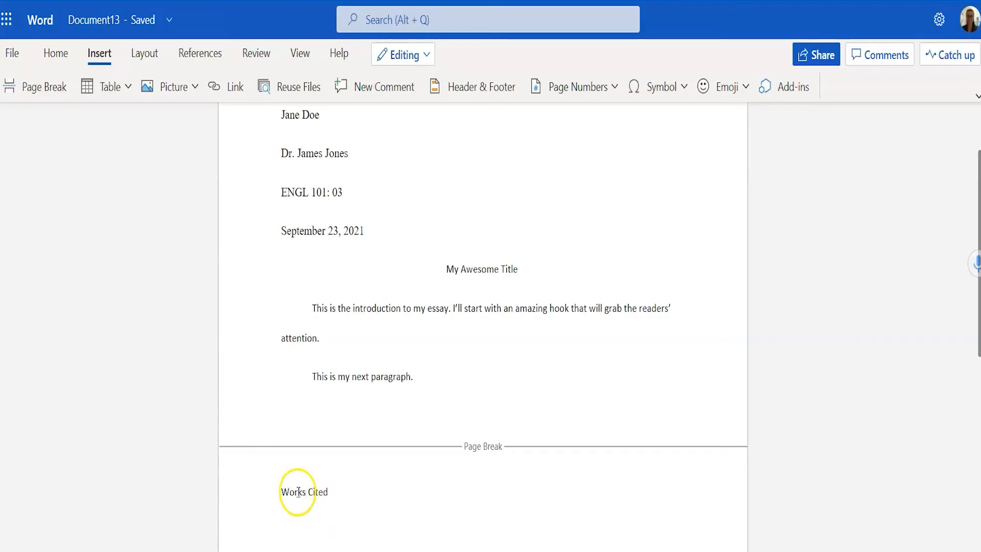
- Center the 'Works Cited' heading and left-align the new empty line below it
left_click_drag(282, 493, 338, 496)
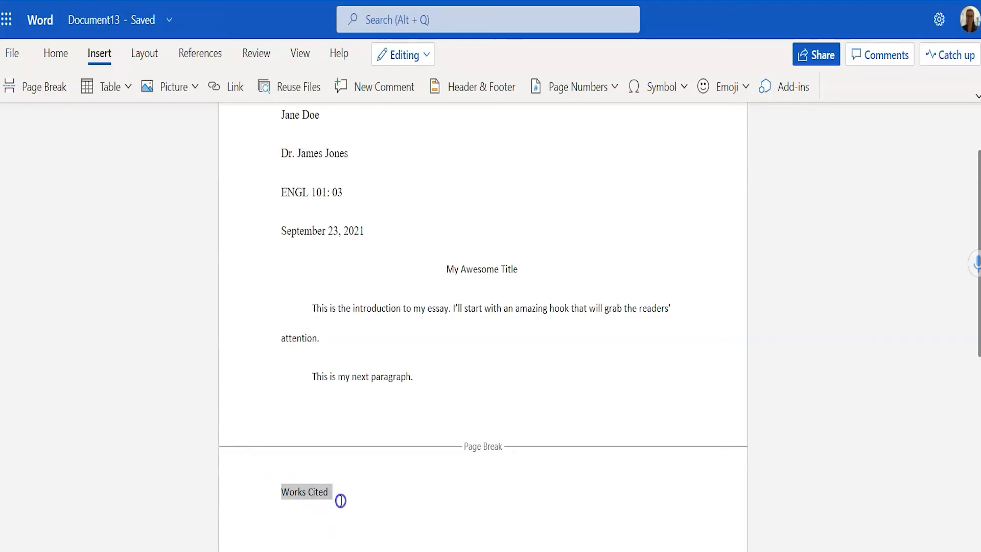
left_click(57, 60)
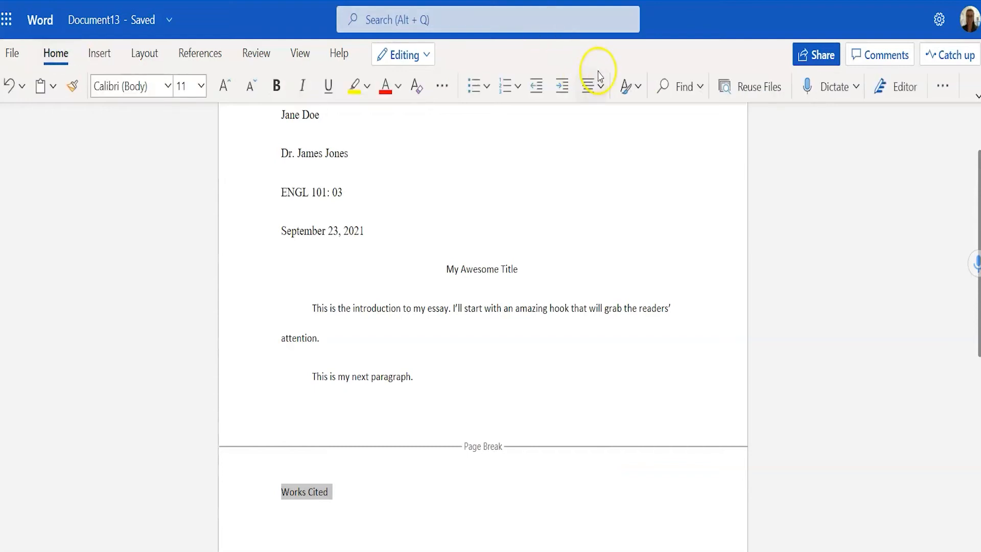
left_click(588, 87)
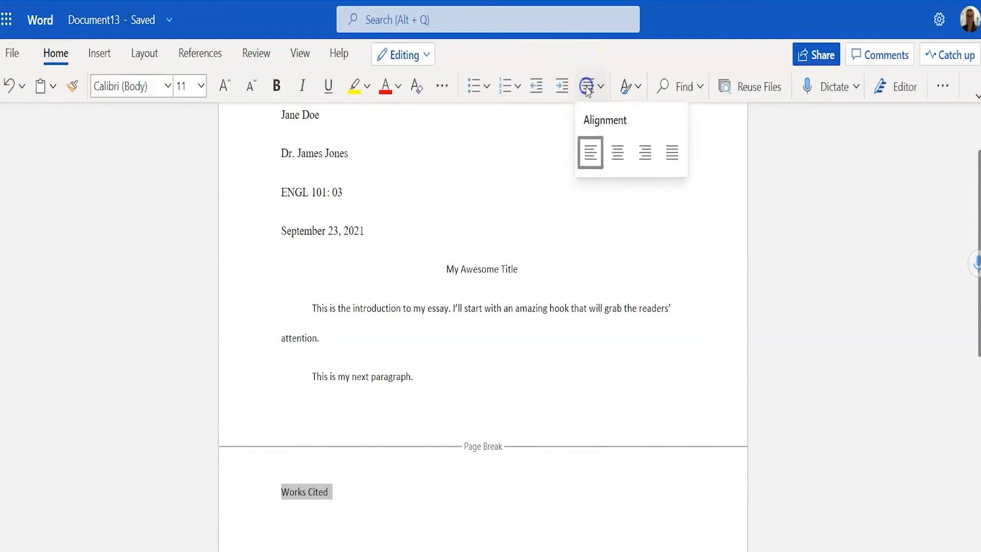
left_click(619, 154)
left_click(532, 496)
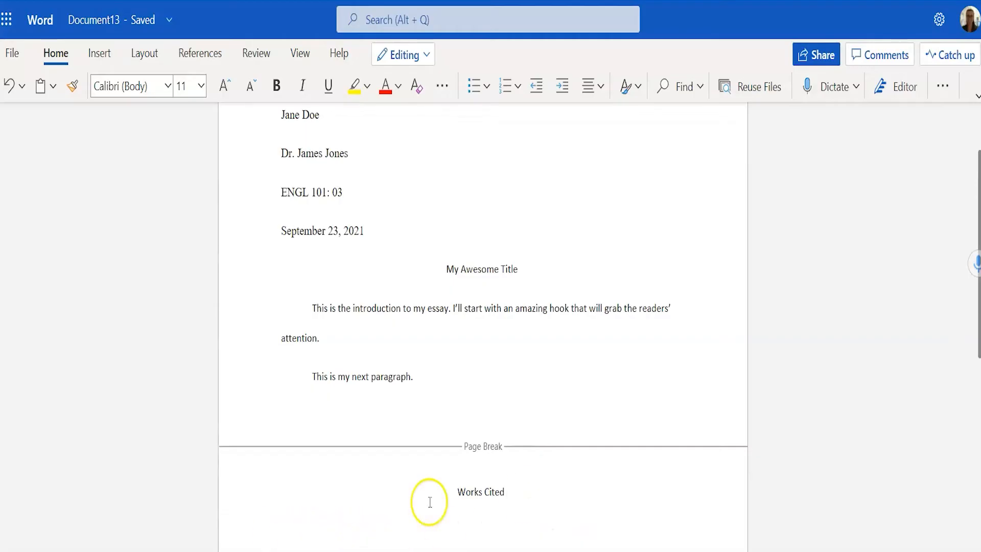
left_click(591, 93)
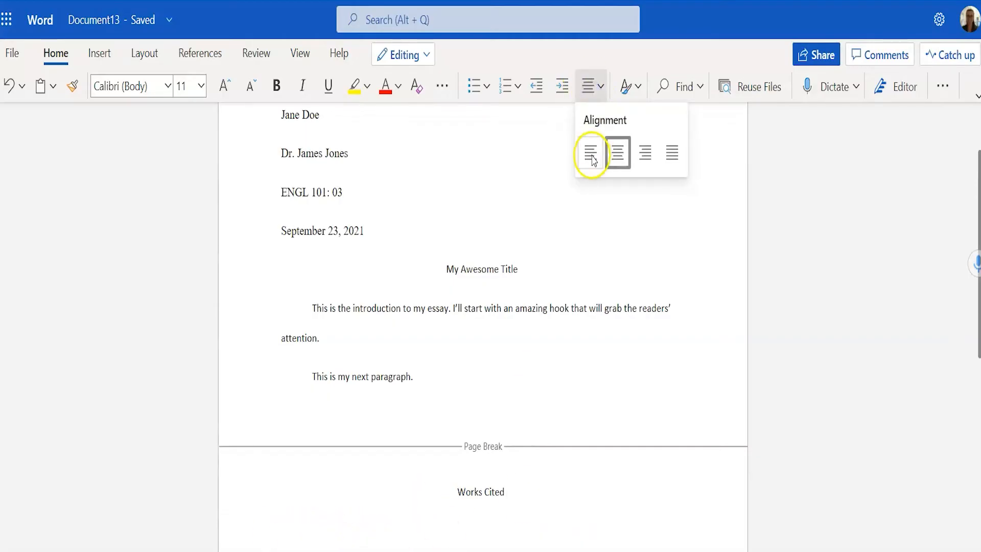
left_click(591, 154)
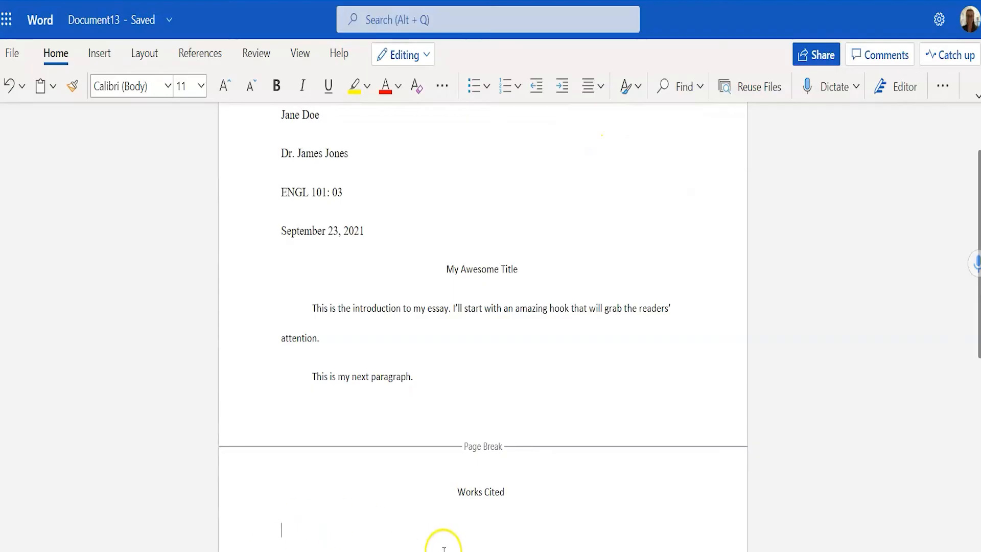
- Paste the journal-article citation under the Works Cited heading
scroll(378, 492, "down", 2)
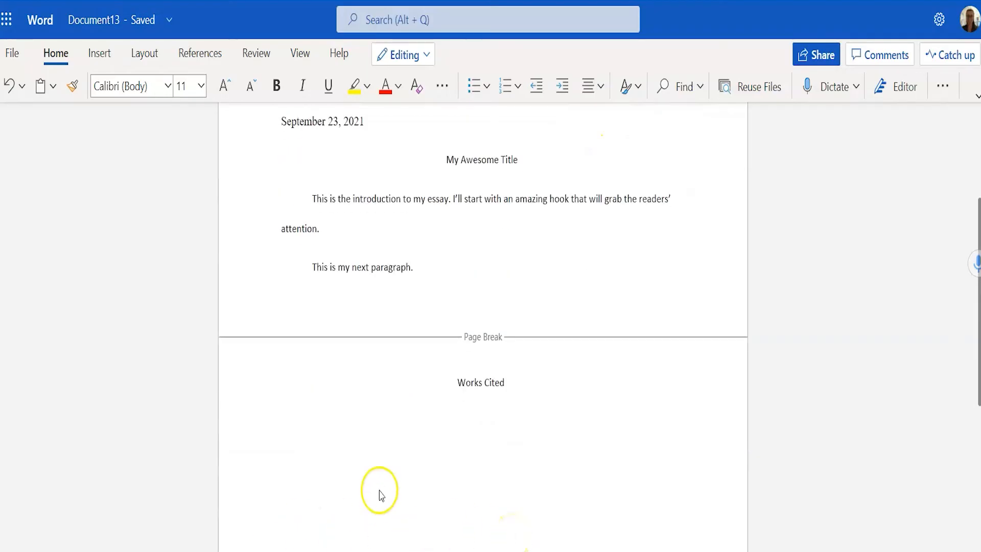
type("Gosine, Kevin, and Emmanuel Tabi. \"Disrupting Neoliberalism and Bridging the Multiple Worlds of Marginalized Youth via Hip-Hop Pedagogy: Contemplating Possibilities.\" Review of Education, Pedagogy, and Cultural Studies, vol. 38, no. 5, 2016, pp. 445-467. Research Gate, doi: 10.1080/10714413.2016.1221712.")
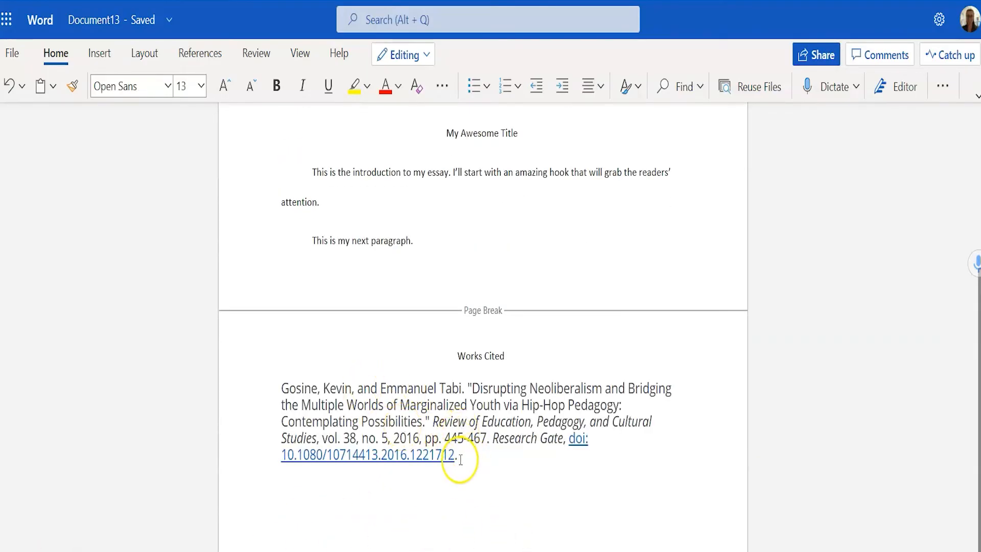
left_click_drag(459, 459, 281, 391)
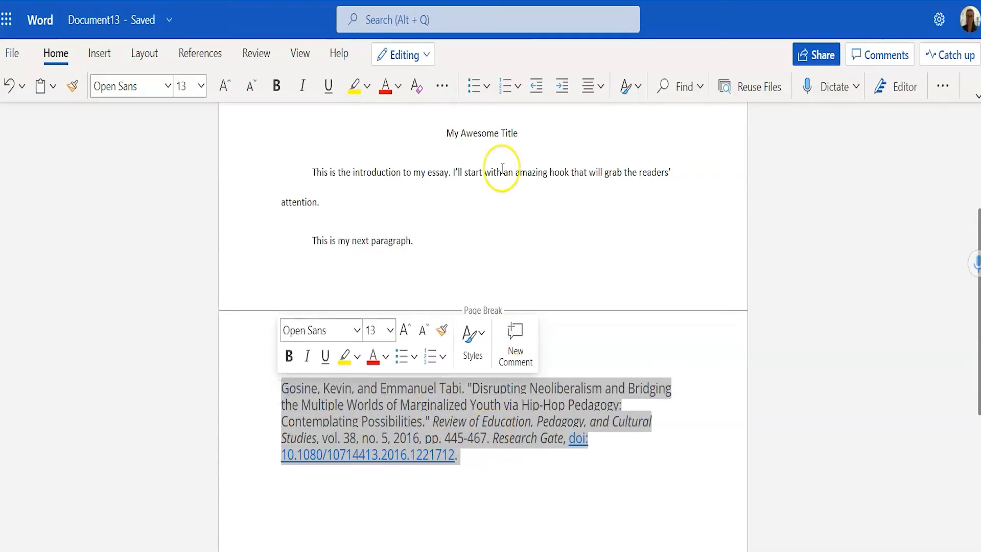
left_click(168, 85)
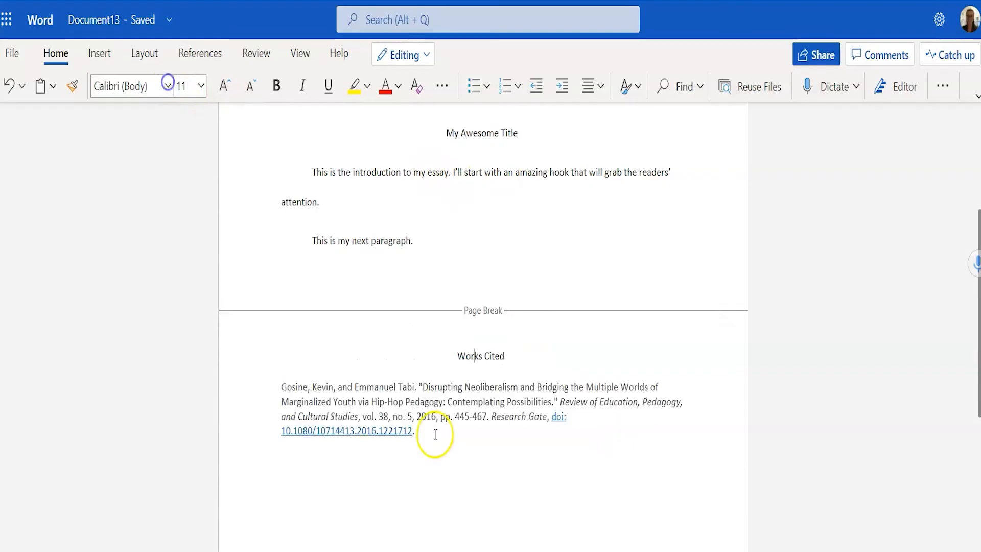
left_click(435, 434)
- Set the entire essay, heading through citation, to Times New Roman 12 pt
left_click_drag(435, 434, 242, 179)
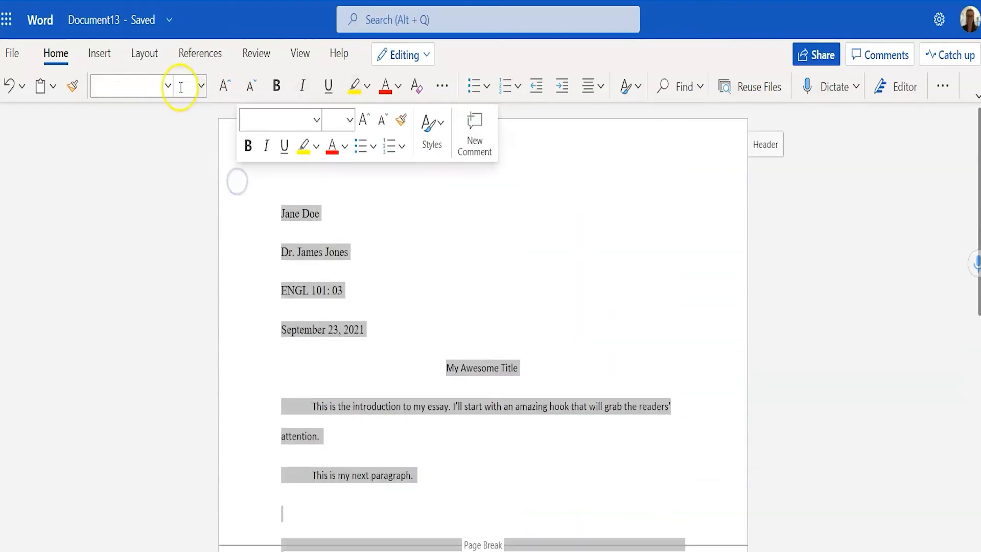
left_click(165, 87)
left_click(179, 247)
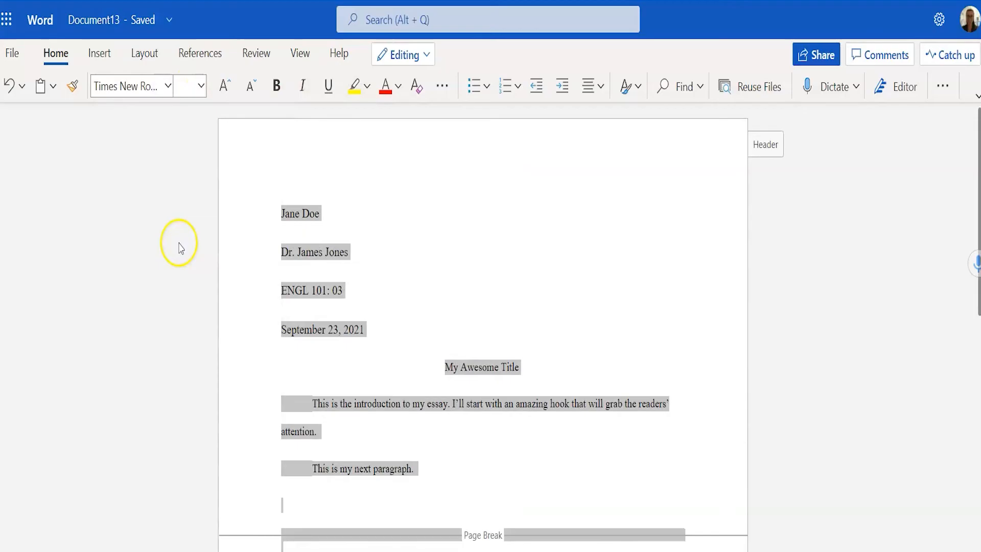
left_click(200, 92)
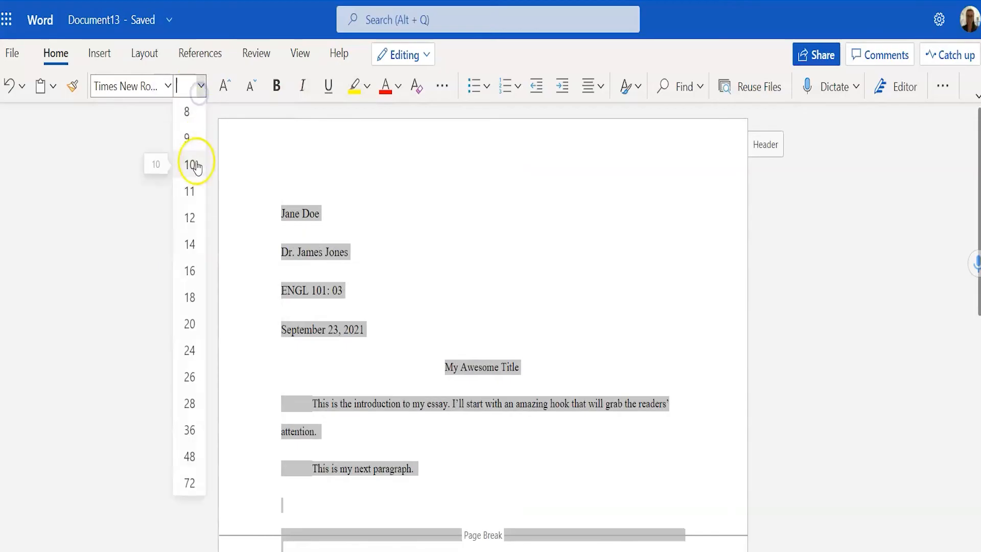
left_click(198, 216)
scroll(254, 256, "down", 7)
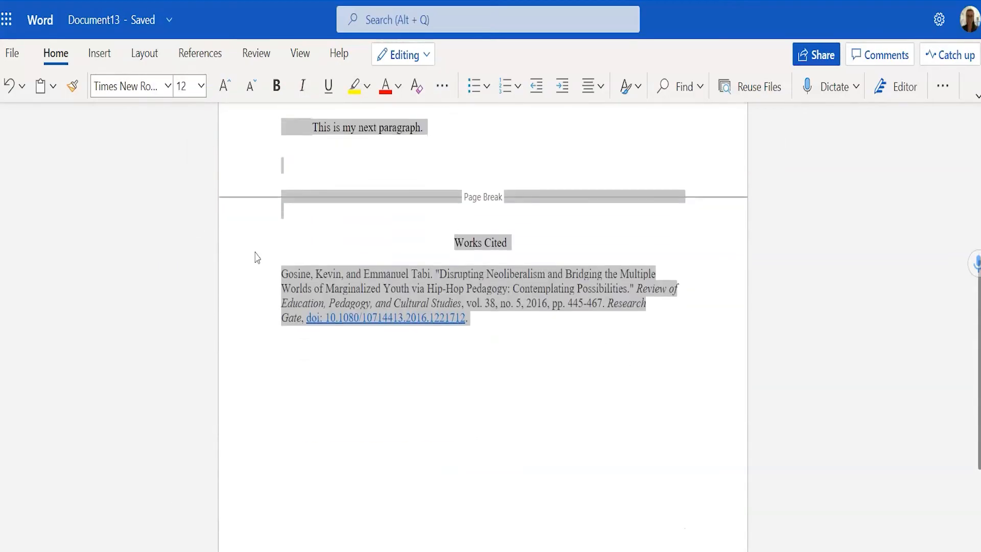
left_click(502, 318)
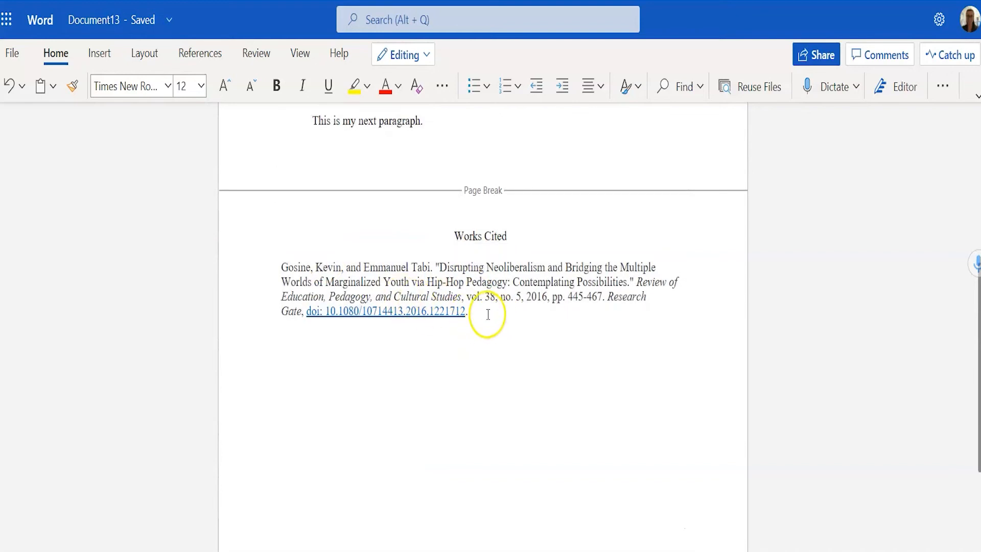
- Apply a Hanging special indent to the Works Cited citation in Paragraph settings
left_click_drag(478, 312, 315, 268)
scroll(290, 277, "up", 2)
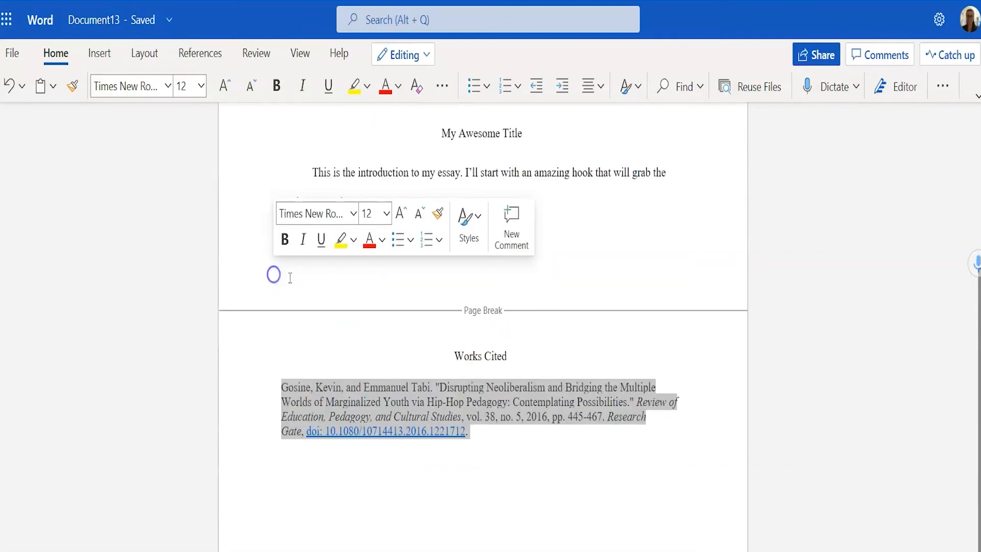
right_click(299, 391)
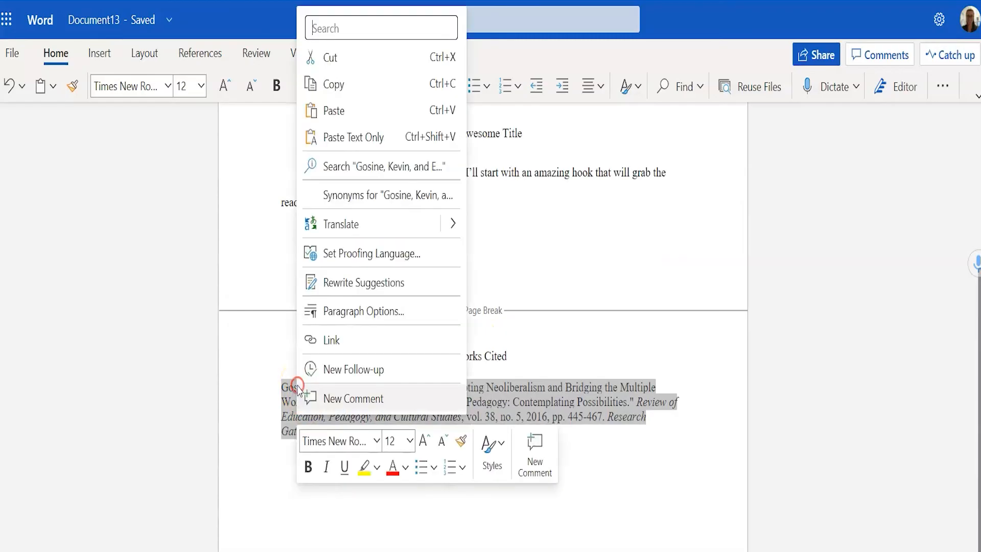
left_click(365, 312)
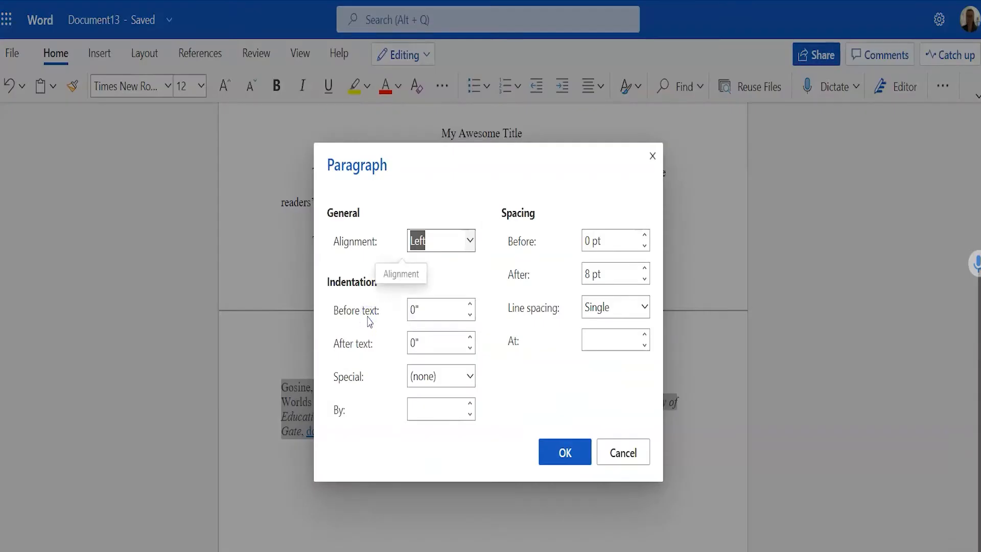
left_click(470, 377)
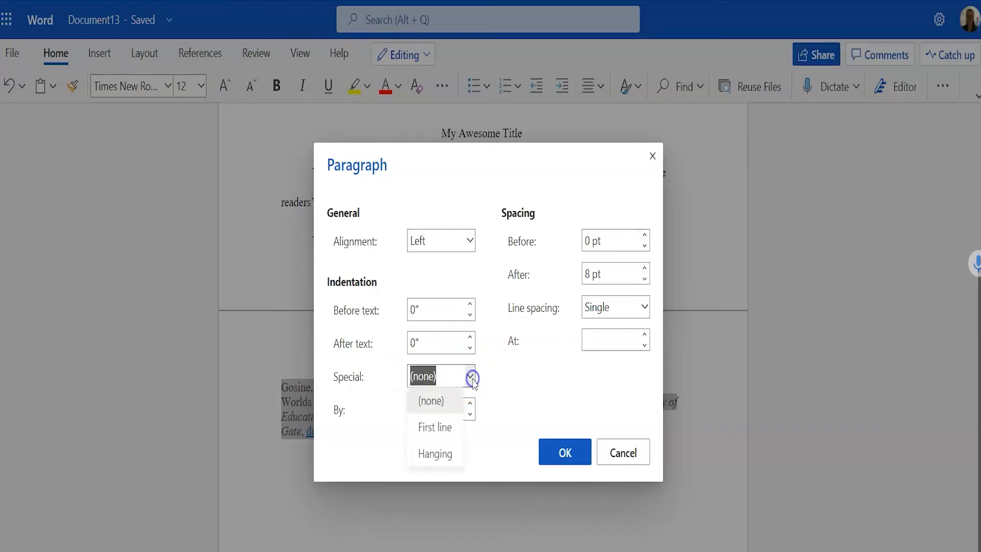
left_click(448, 462)
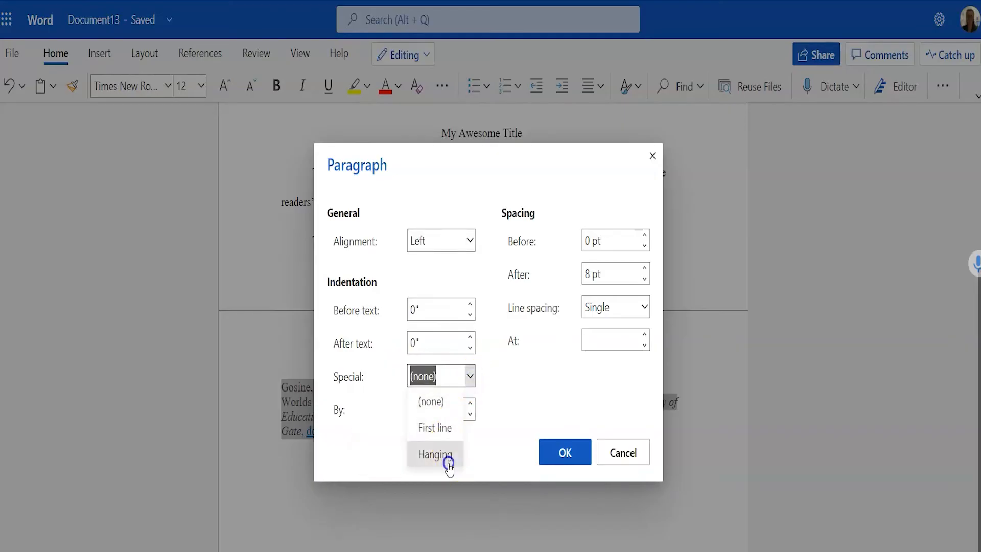
left_click(574, 453)
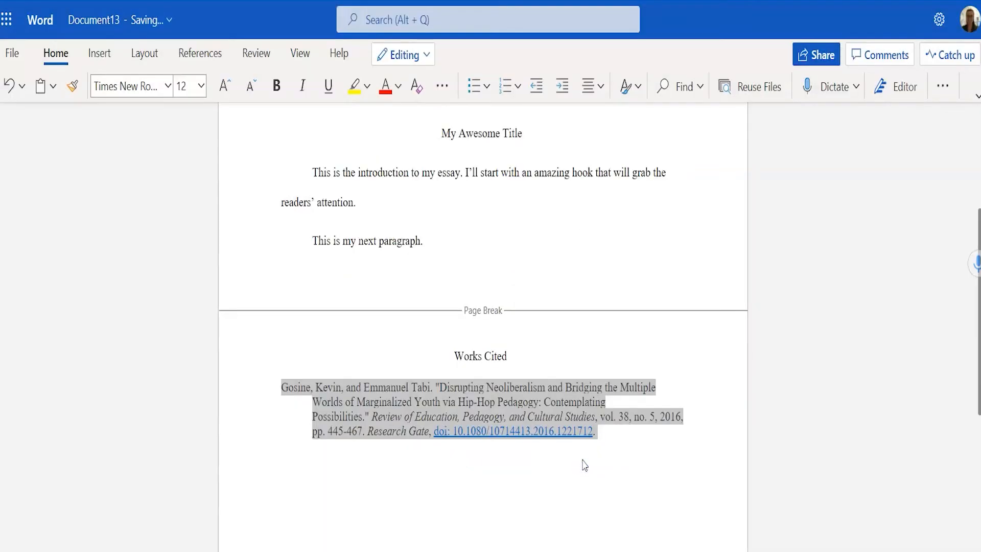
- Set the Works Cited citation's line spacing to Double in Paragraph Options
right_click(366, 431)
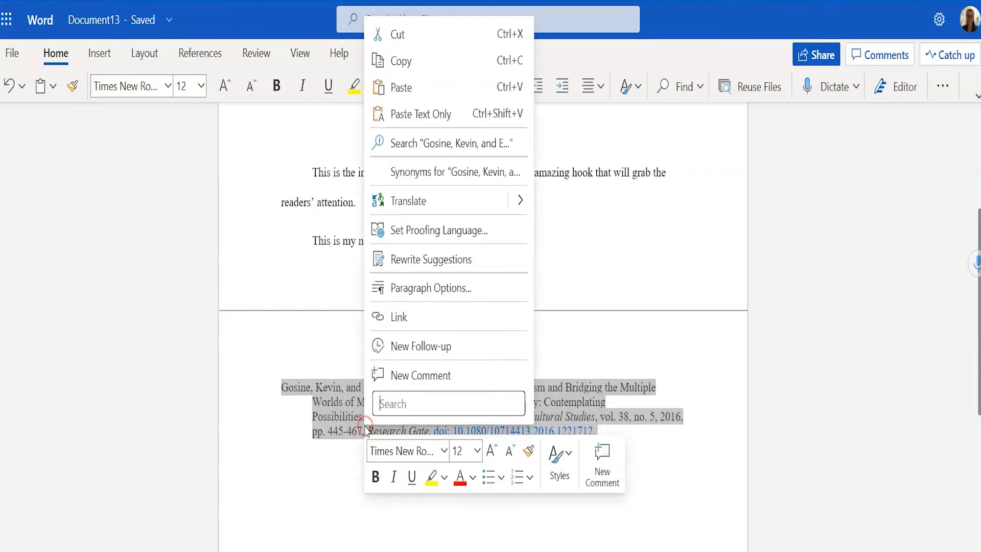
left_click(423, 289)
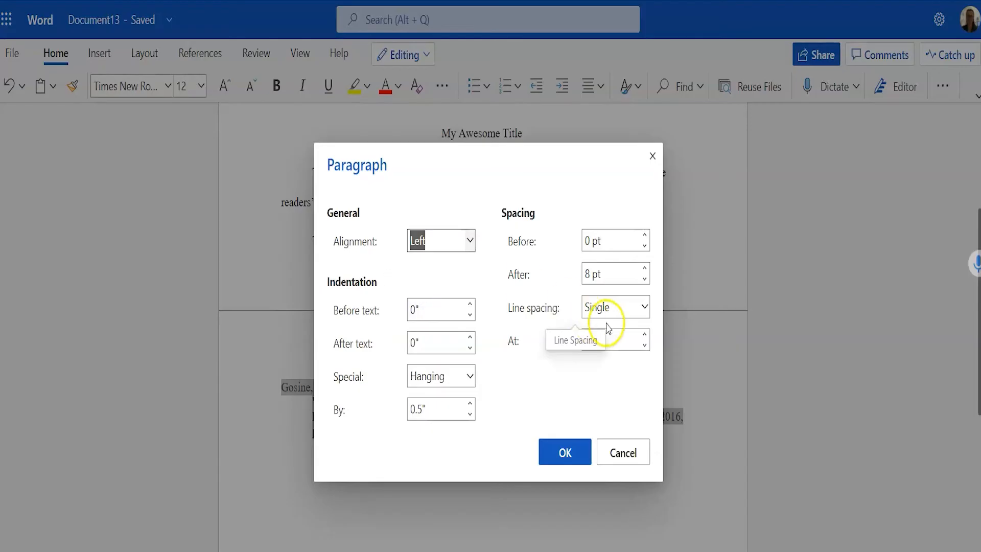
left_click(644, 307)
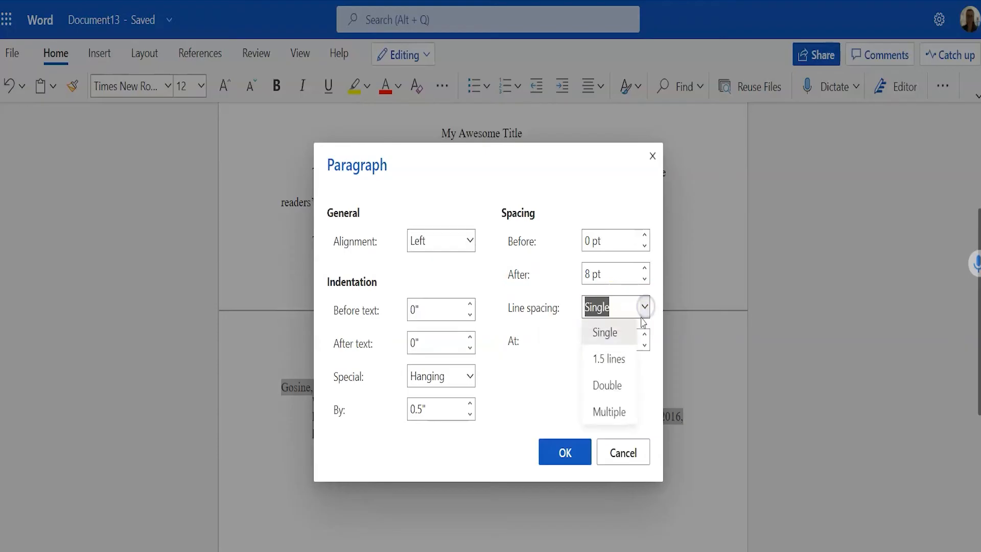
left_click(632, 384)
left_click(572, 456)
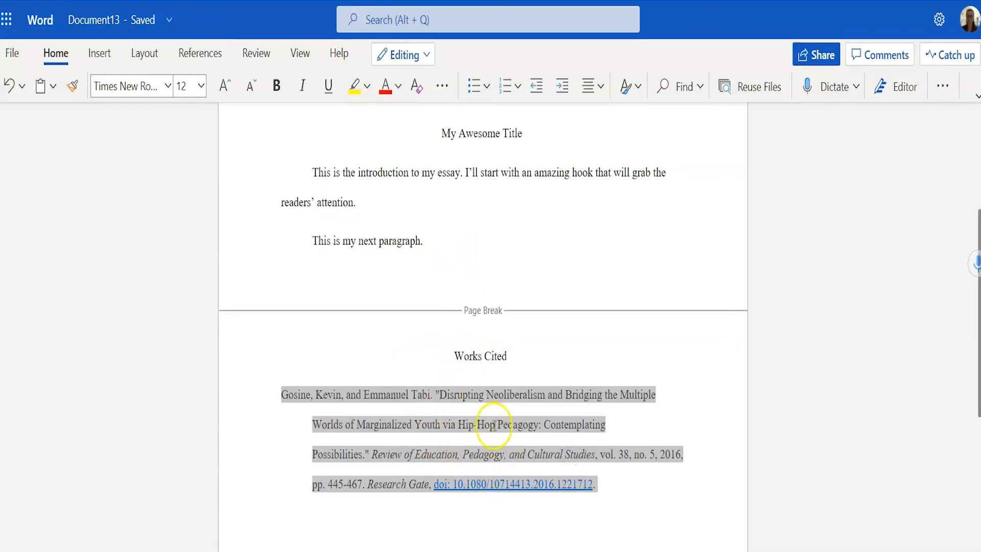
scroll(422, 427, "up", 5)
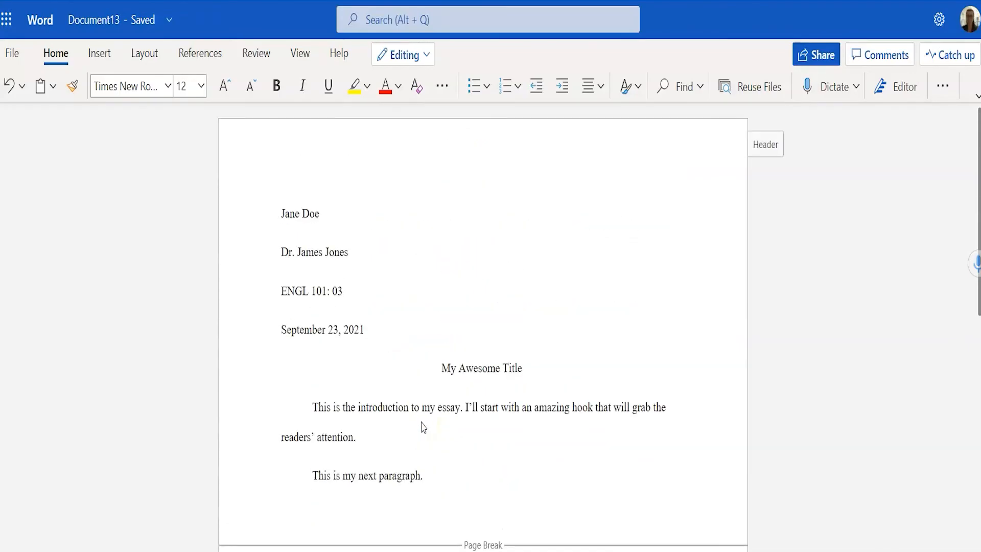
scroll(447, 414, "down", 4)
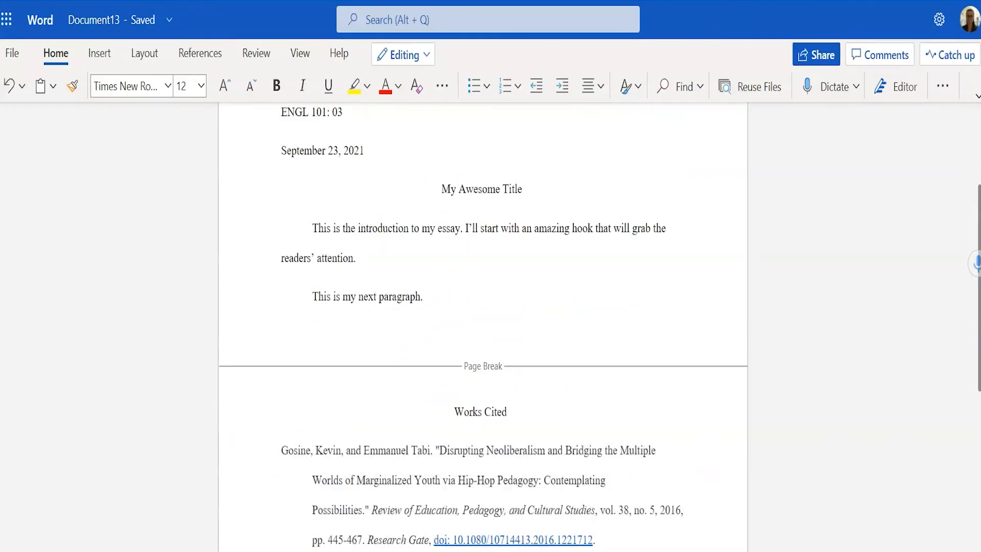
- Create a new document from the MLA style paper template under File > New
left_click(14, 54)
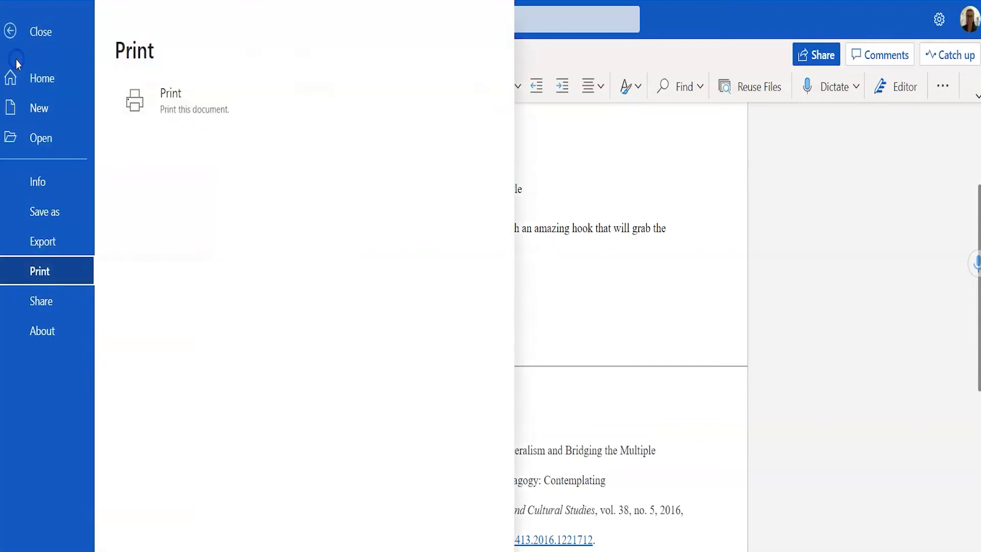
left_click(36, 113)
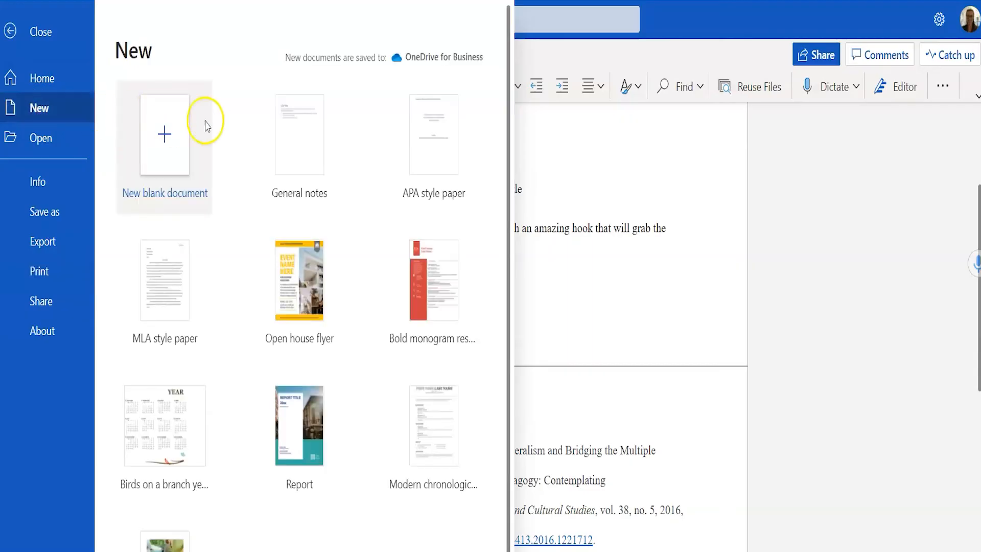
left_click(175, 298)
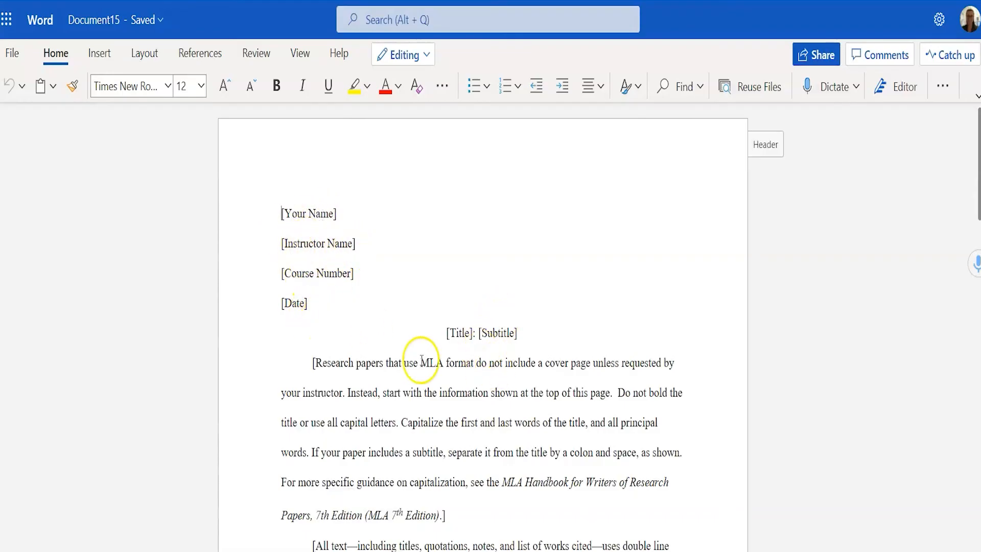
- Type the student's name over the [Your Name] placeholder, then view and close the page header
left_click(307, 211)
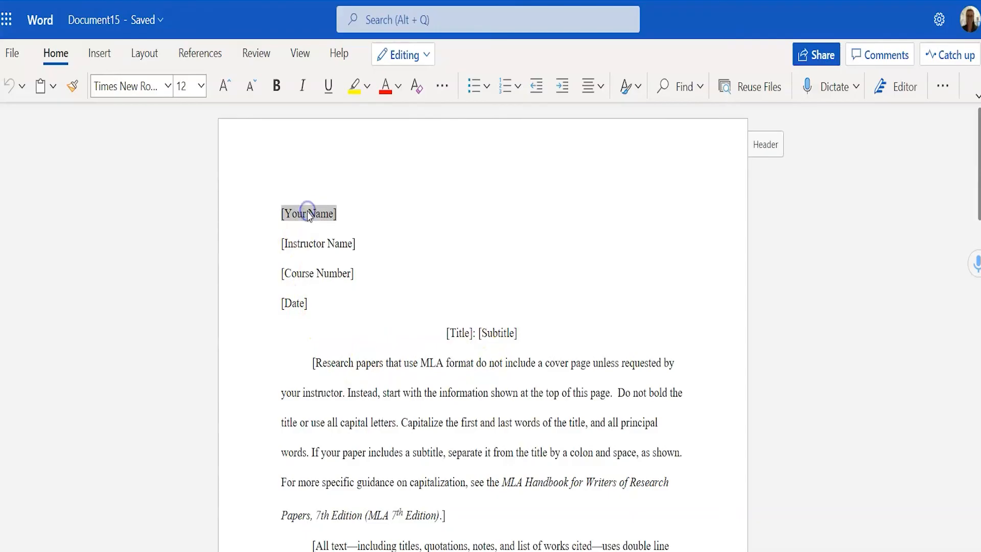
type("Jane Doe")
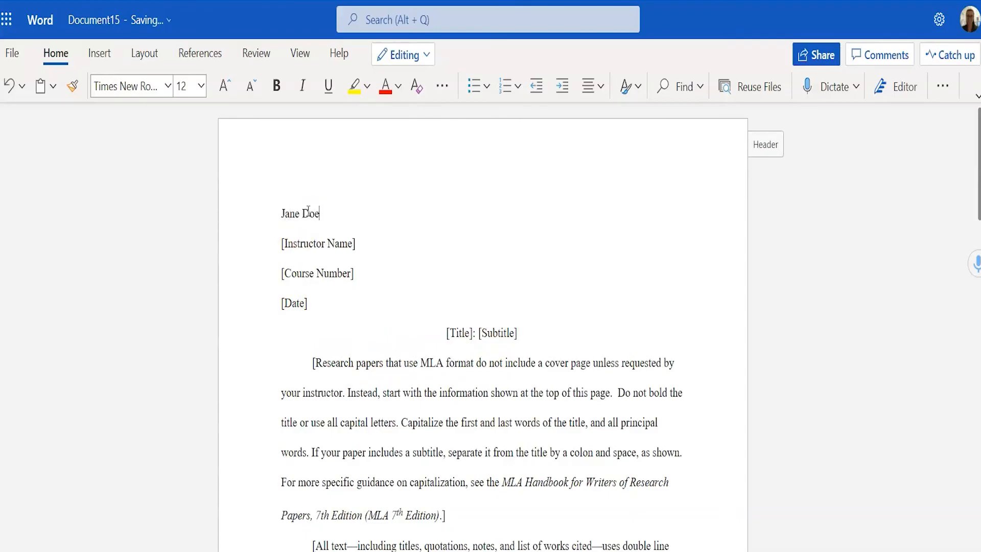
scroll(396, 372, "down", 2)
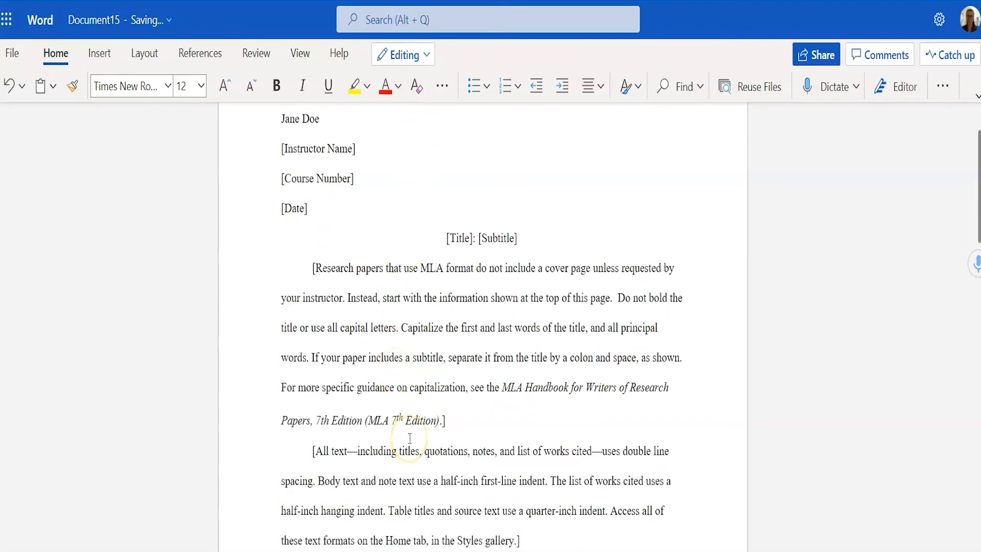
scroll(410, 438, "down", 4)
scroll(410, 438, "up", 6)
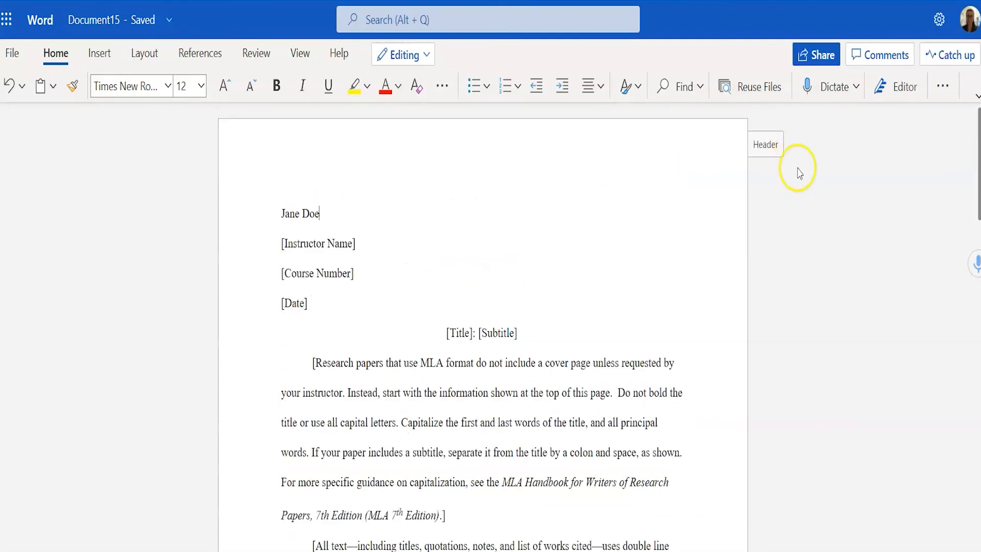
left_click(766, 144)
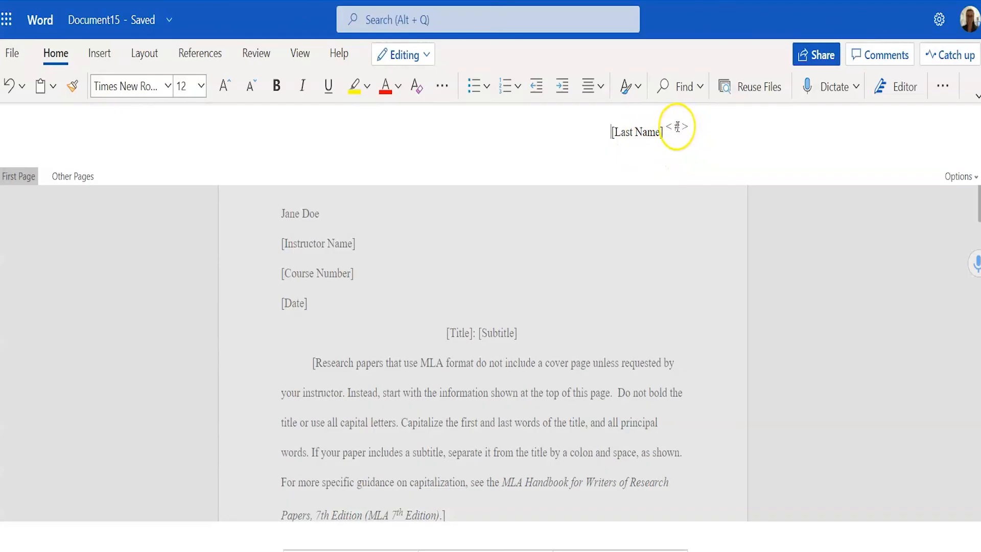
left_click(804, 270)
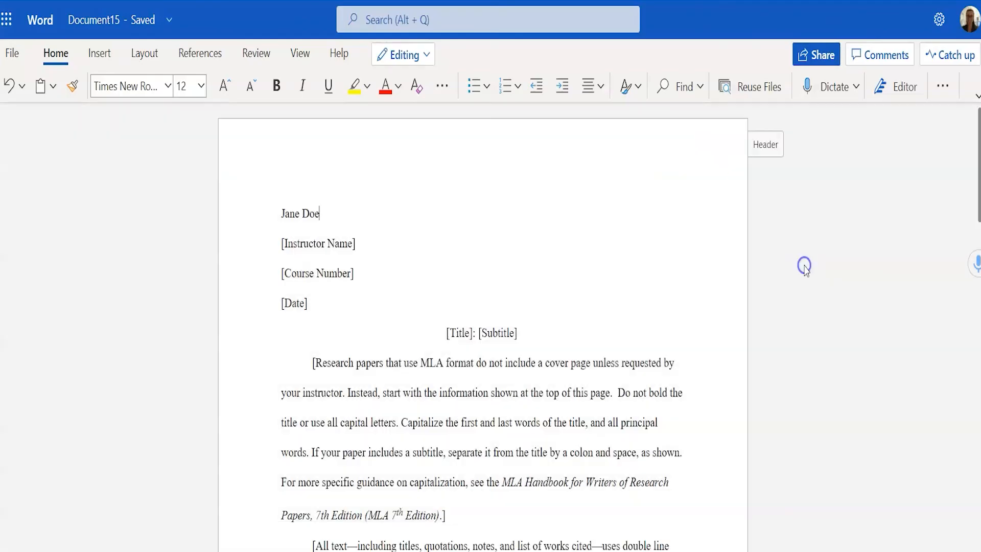
scroll(642, 306, "down", 8)
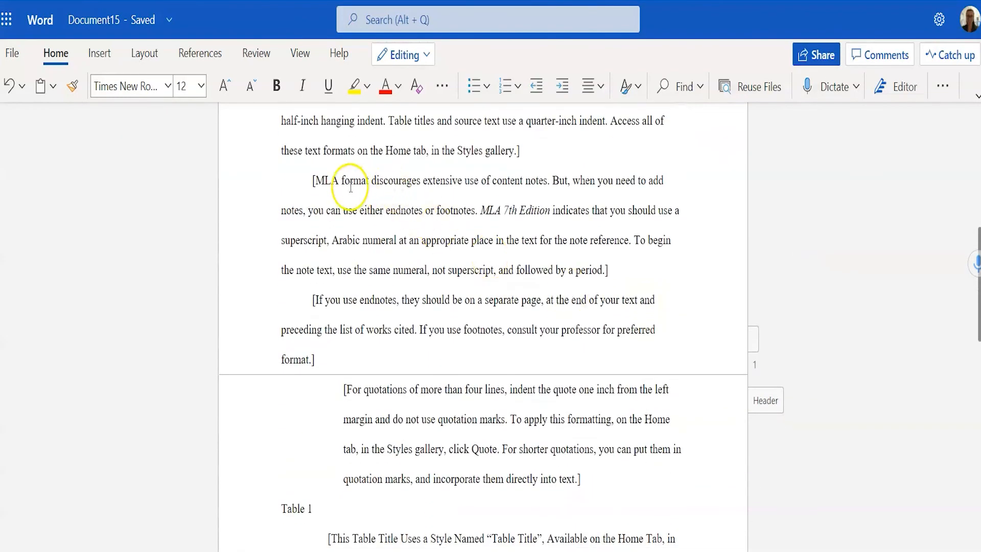
left_click(317, 180)
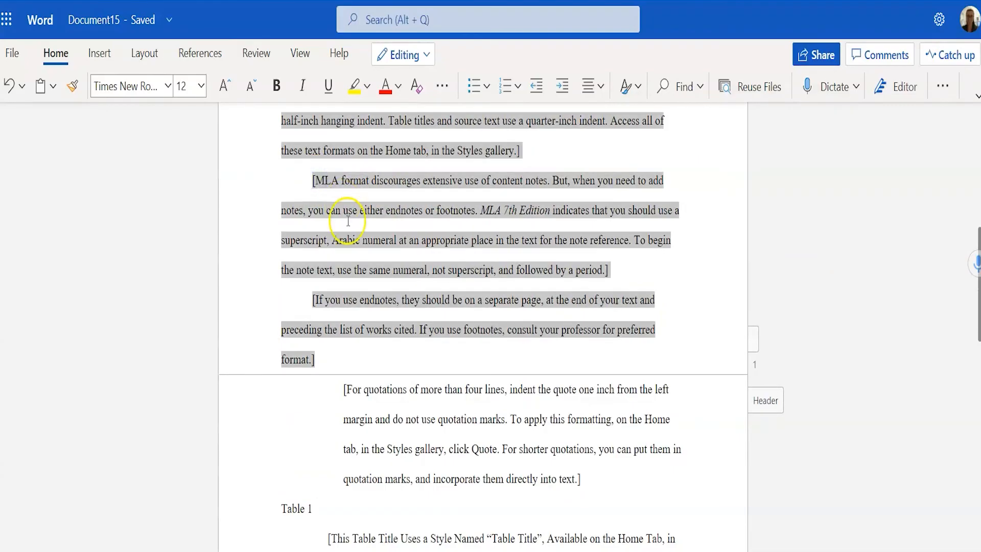
scroll(348, 220, "up", 7)
scroll(348, 225, "down", 1)
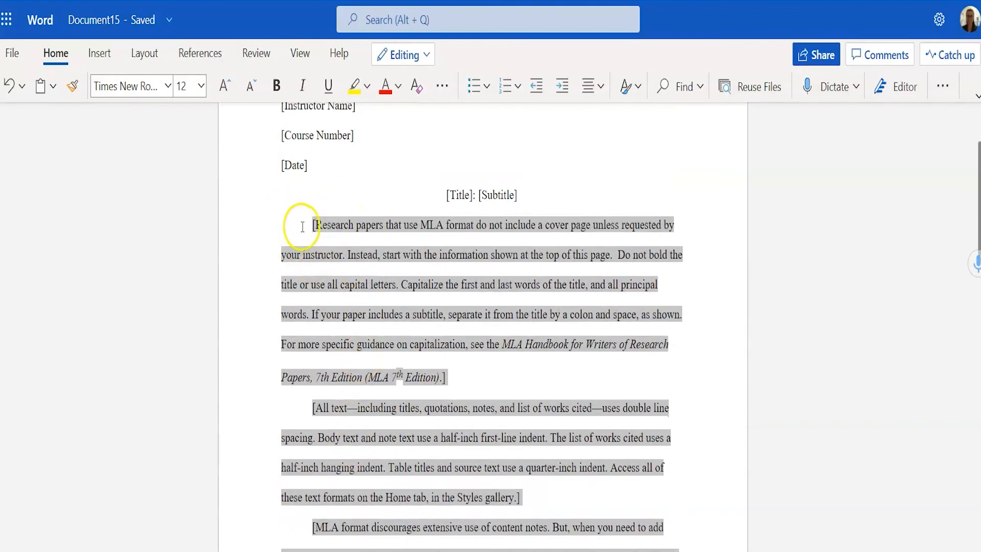
scroll(350, 320, "down", 4)
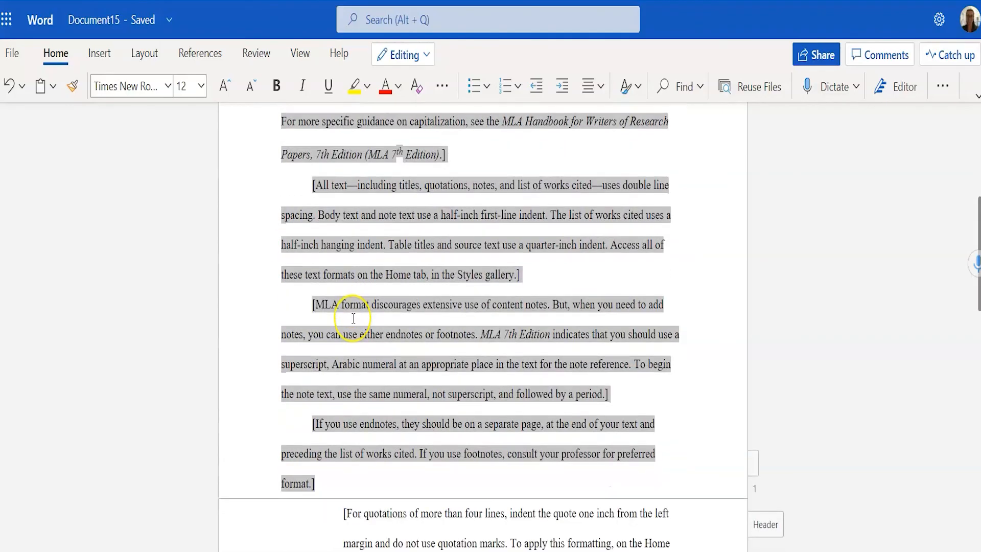
scroll(353, 319, "down", 3)
scroll(372, 365, "down", 3)
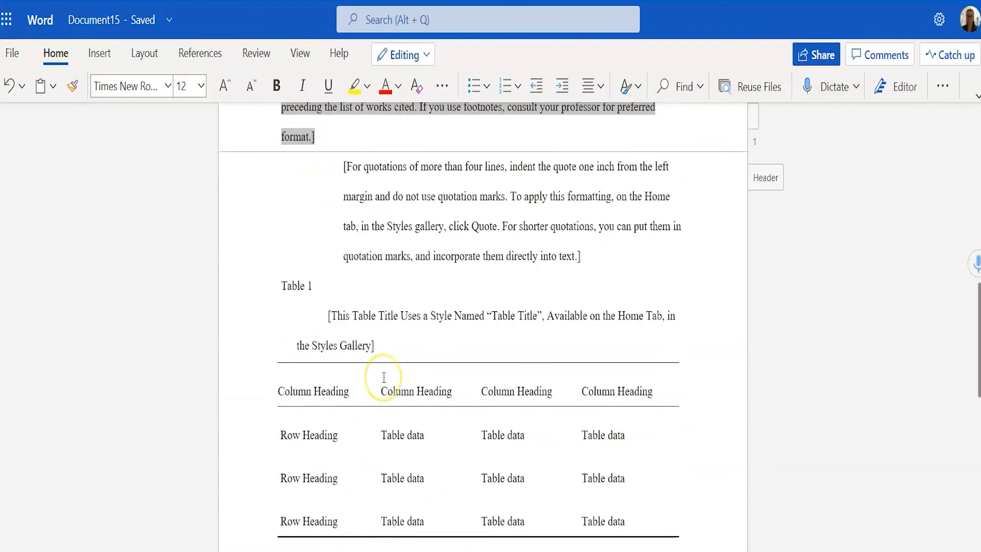
scroll(384, 378, "down", 16)
scroll(384, 377, "up", 1)
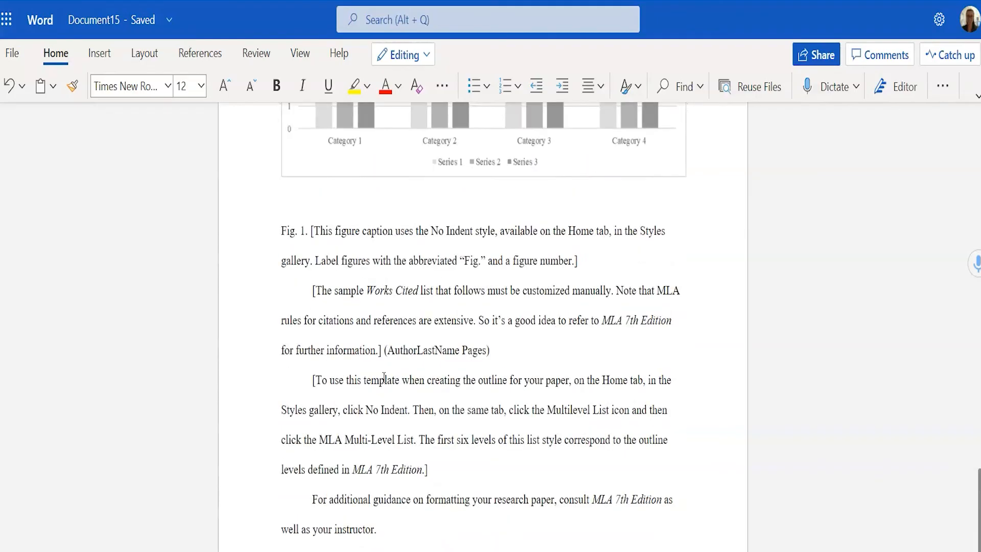
scroll(383, 377, "up", 7)
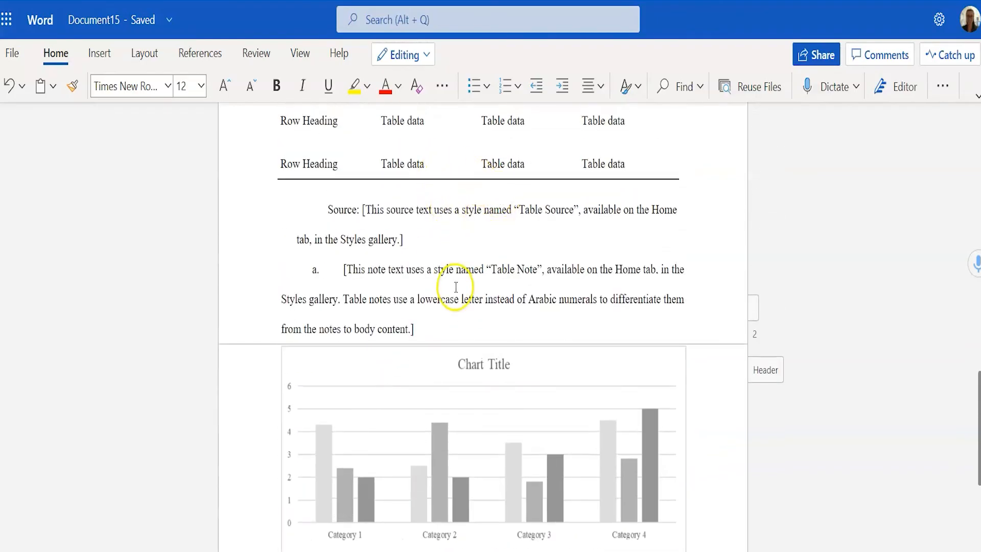
scroll(456, 287, "down", 9)
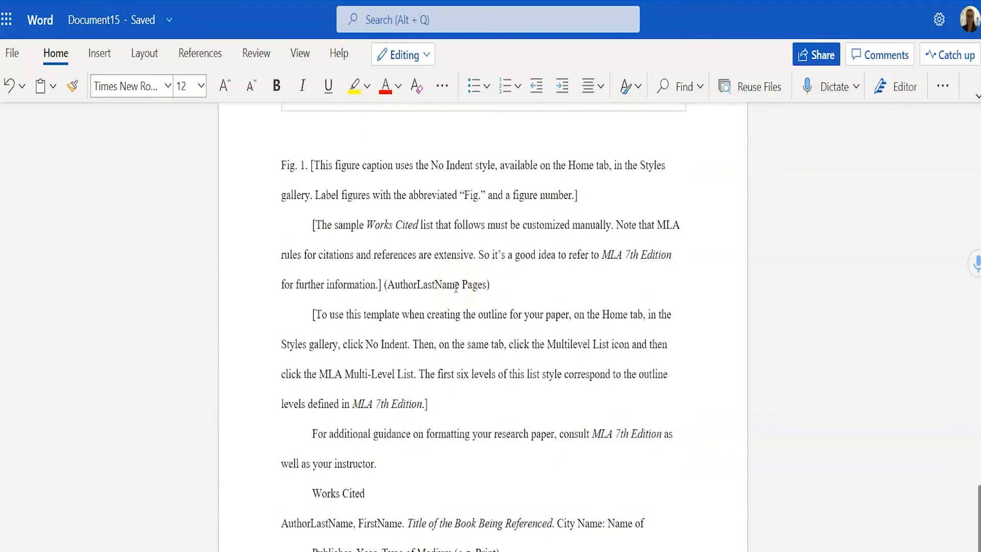